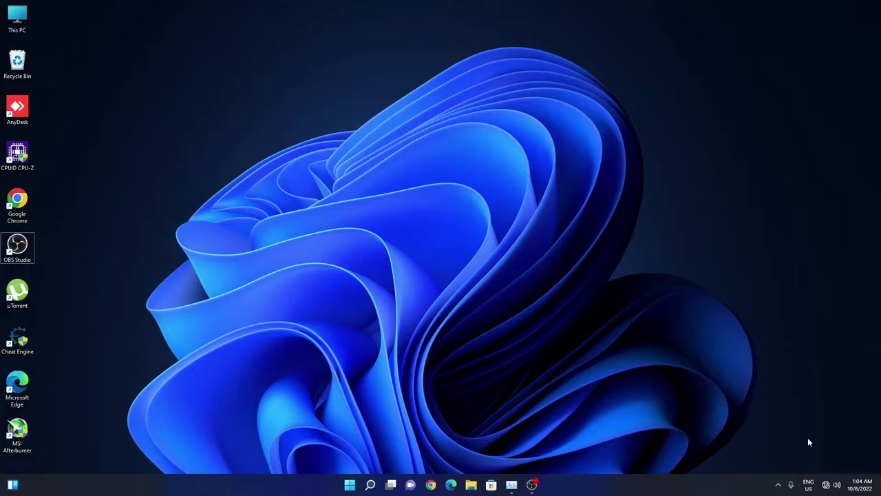
Join the dlink-529C Wi-Fi network by pasting its security key.
{"action": "left_click", "coordinate": [826, 485]}
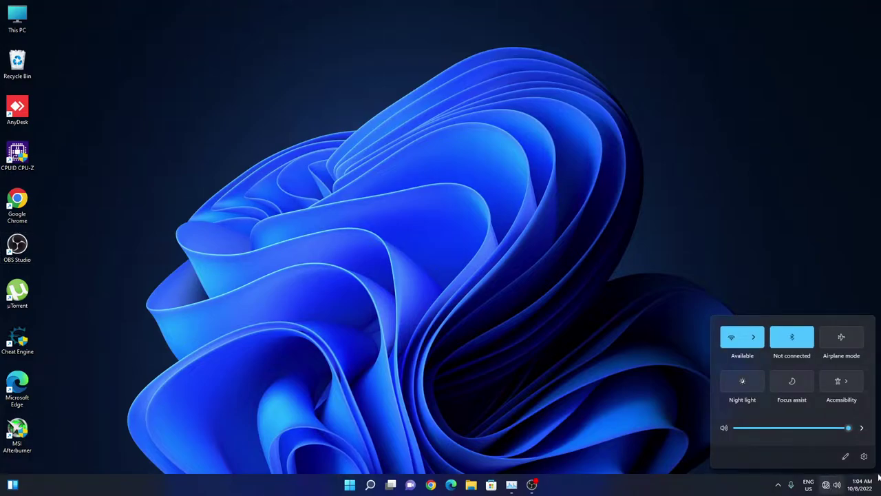
{"action": "left_click", "coordinate": [692, 434]}
{"action": "left_click", "coordinate": [826, 486]}
{"action": "left_click", "coordinate": [757, 348]}
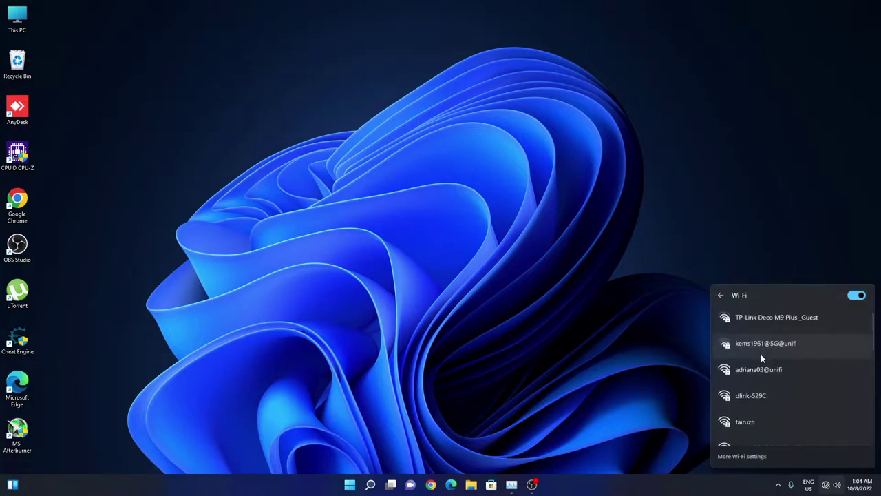
{"action": "left_click", "coordinate": [749, 401]}
{"action": "left_click", "coordinate": [834, 434]}
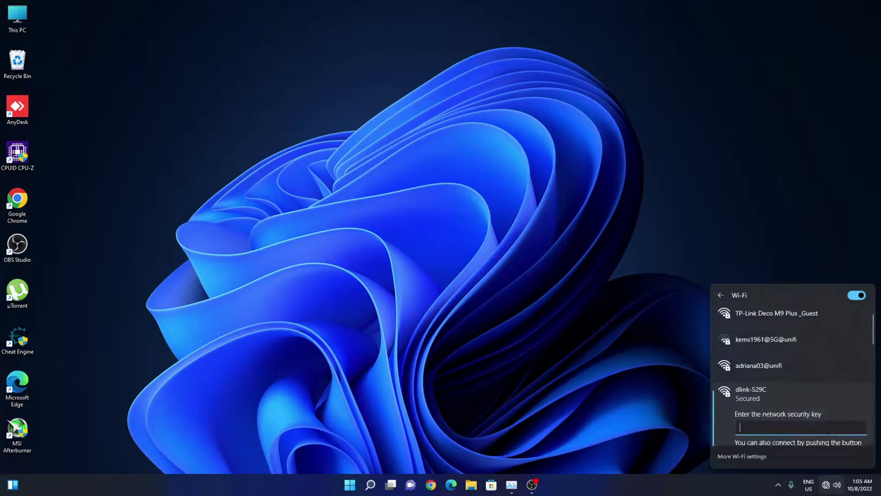
{"action": "key", "text": "ctrl+v"}
{"action": "scroll", "coordinate": [820, 427], "scroll_direction": "down", "scroll_amount": 1}
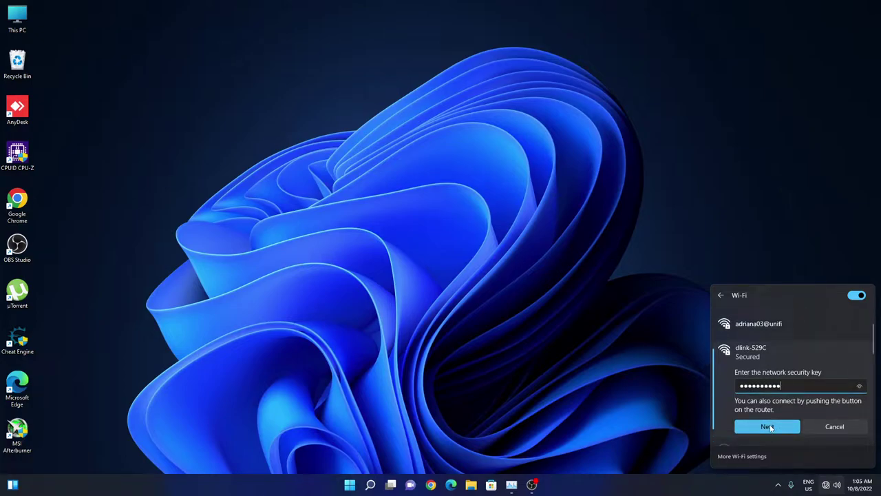
{"action": "left_click", "coordinate": [770, 427]}
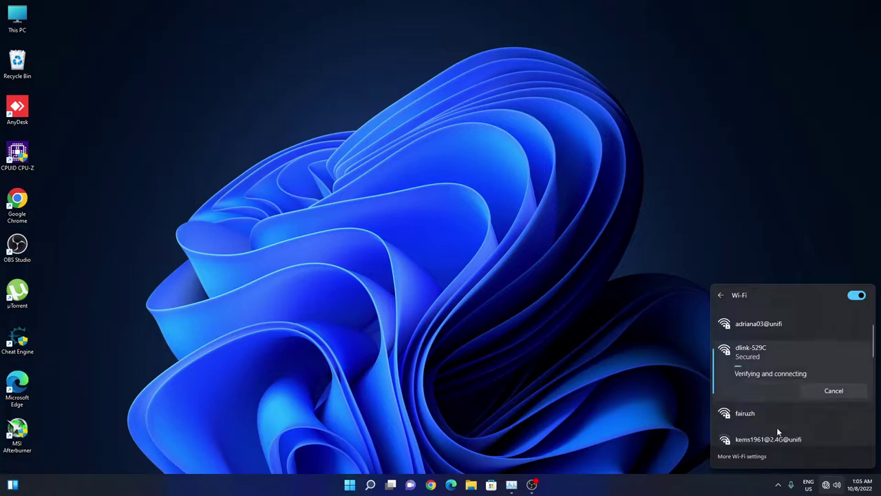
Reopen the Wi-Fi list to confirm dlink-529C shows Connected, secured.
{"action": "left_click", "coordinate": [532, 297]}
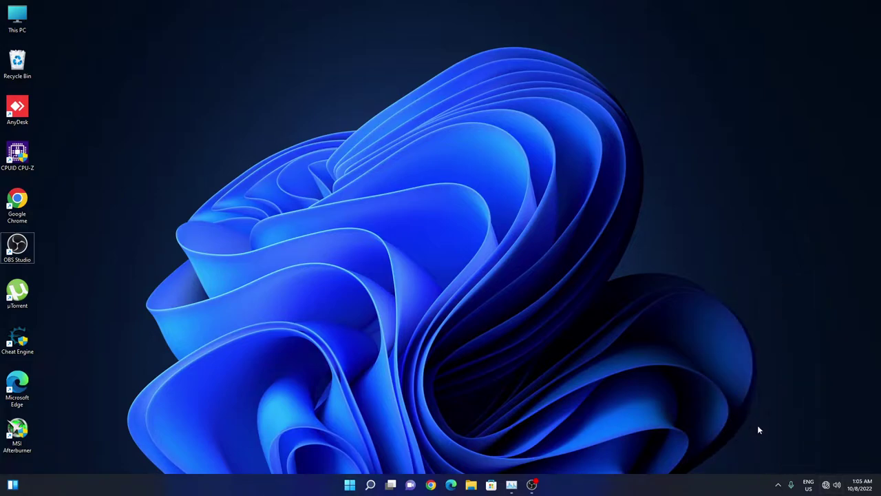
{"action": "left_click", "coordinate": [824, 486]}
{"action": "left_click", "coordinate": [757, 340]}
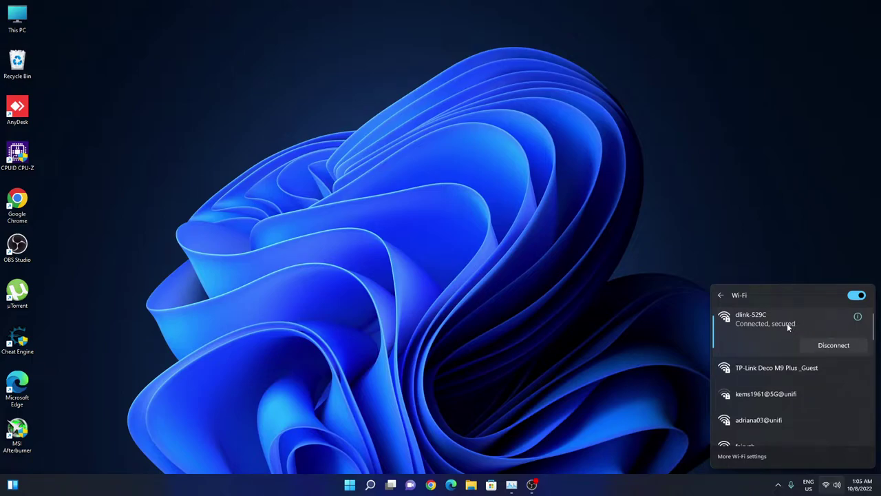
Launch Chrome and load dlinkrouter.local from the address-bar suggestion.
{"action": "left_click", "coordinate": [431, 485]}
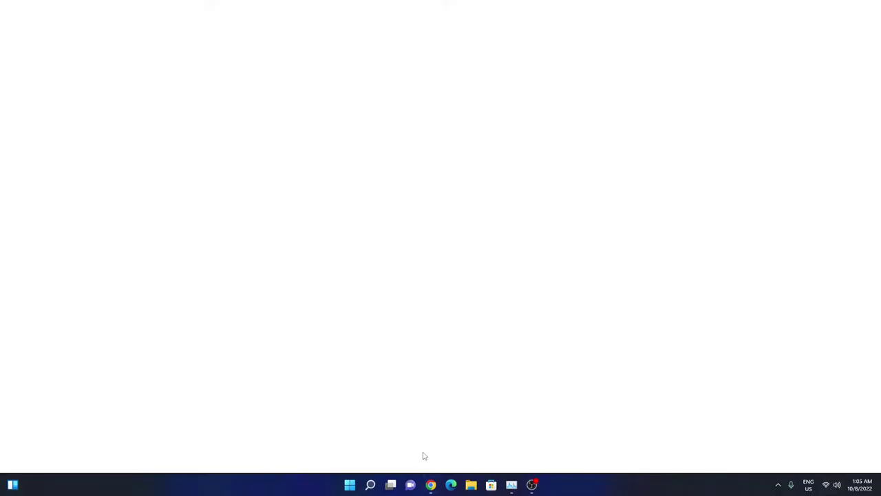
{"action": "left_click", "coordinate": [282, 23]}
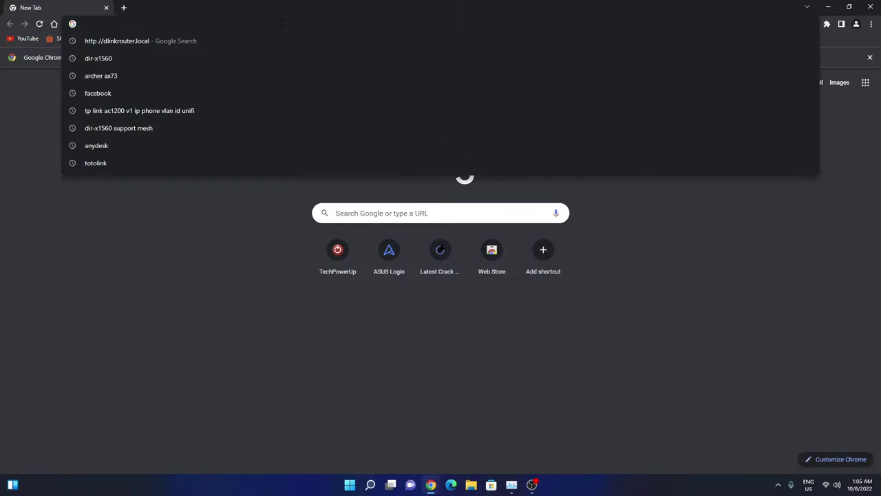
{"action": "type", "text": "dlinkrouter.local/"}
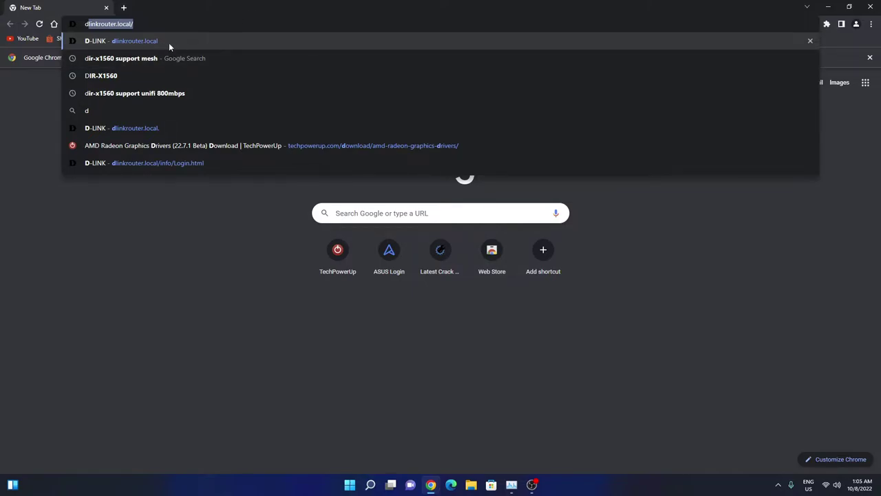
{"action": "left_click", "coordinate": [169, 42]}
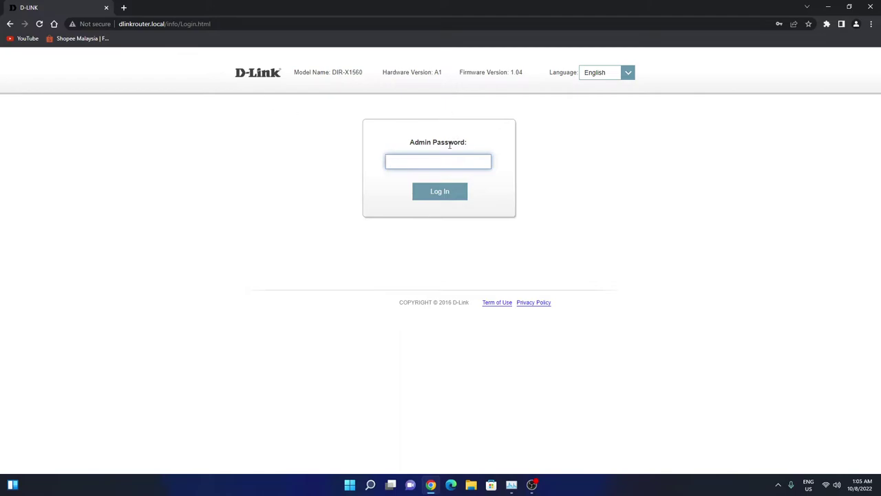
Log in to the router using Chrome's saved admin password.
{"action": "left_click", "coordinate": [448, 157]}
{"action": "key", "text": "Down"}
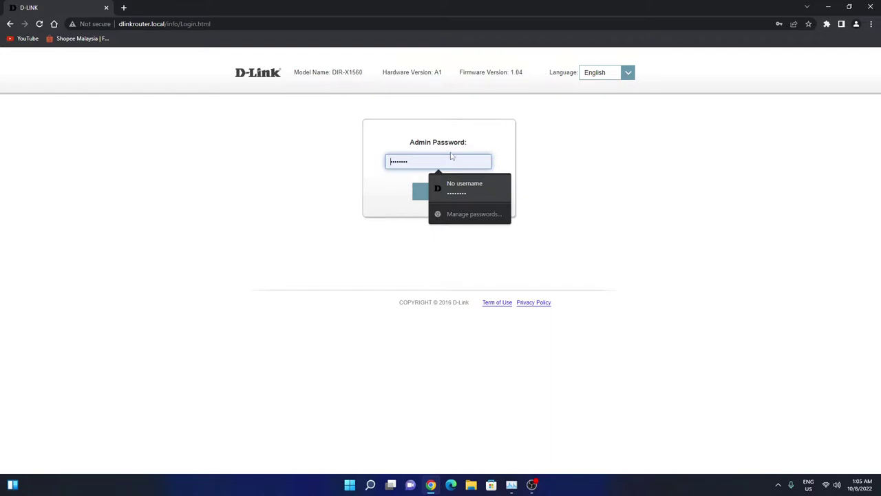
{"action": "left_click", "coordinate": [465, 115]}
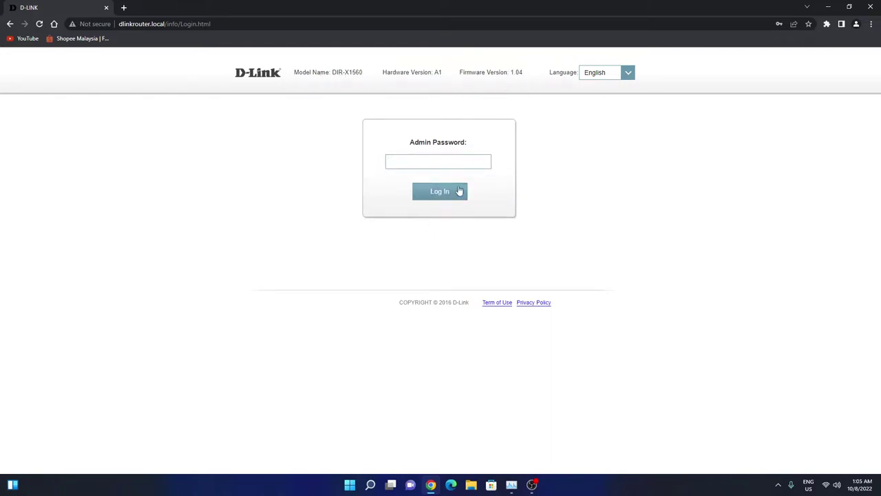
{"action": "left_click", "coordinate": [436, 166]}
{"action": "left_click", "coordinate": [471, 196]}
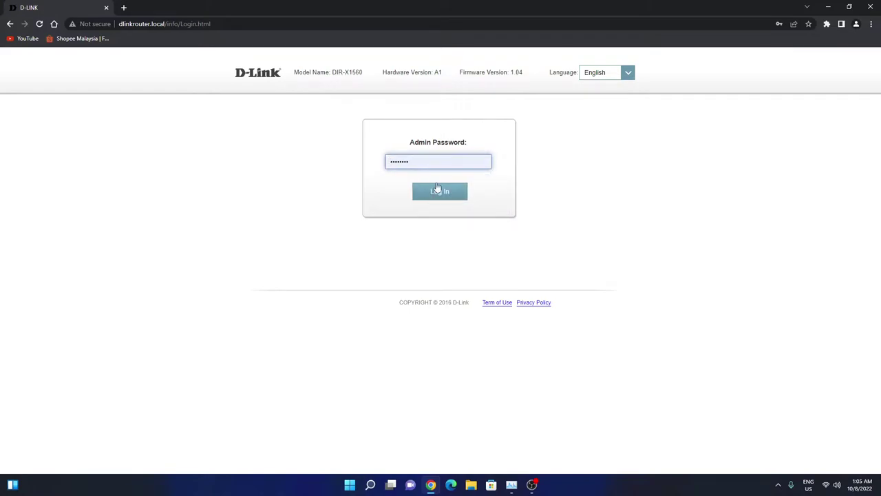
{"action": "left_click", "coordinate": [424, 158]}
{"action": "left_click", "coordinate": [451, 187]}
{"action": "left_click", "coordinate": [420, 191]}
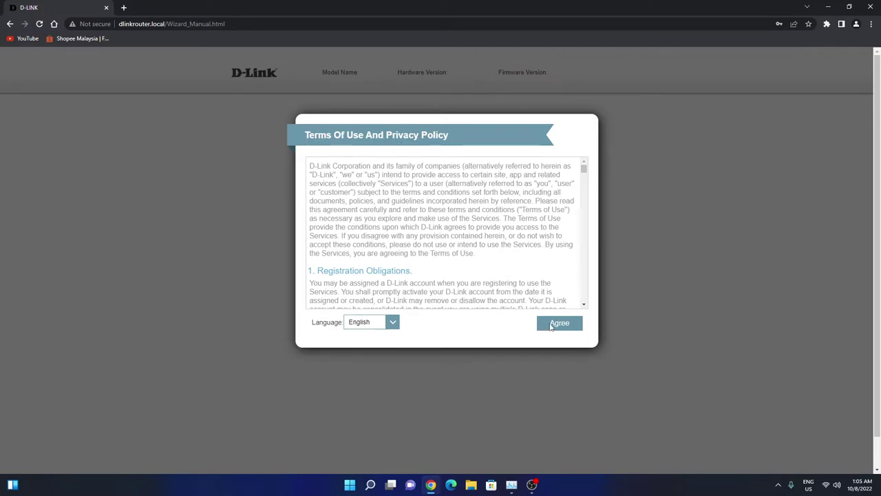
Accept the terms of use and select TM Unifi/Unifi Lite as the provider.
{"action": "left_click", "coordinate": [559, 323]}
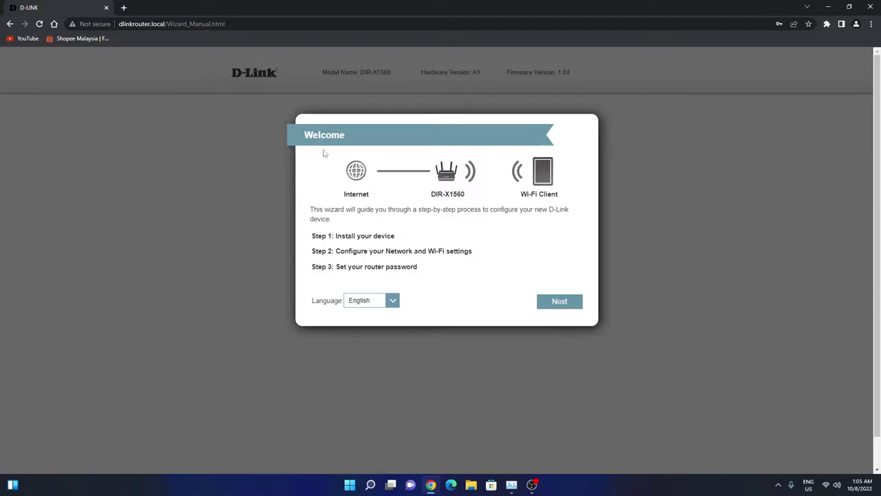
{"action": "left_click", "coordinate": [551, 297]}
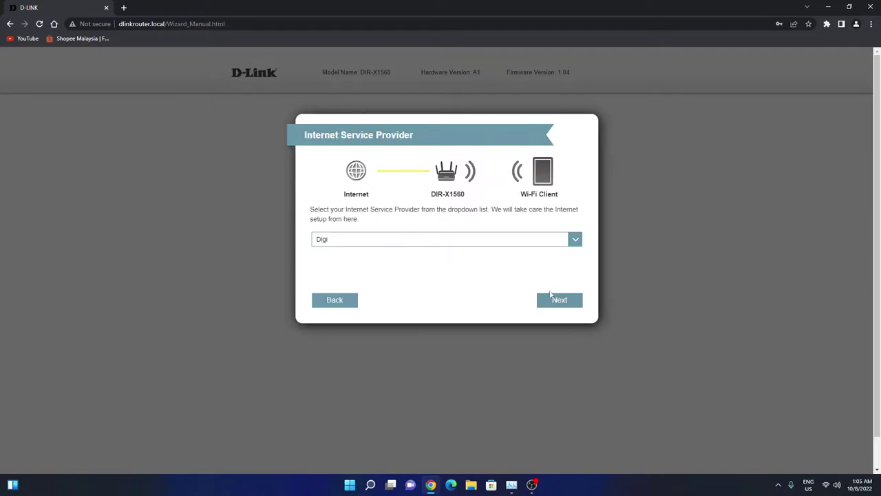
{"action": "left_click", "coordinate": [325, 239]}
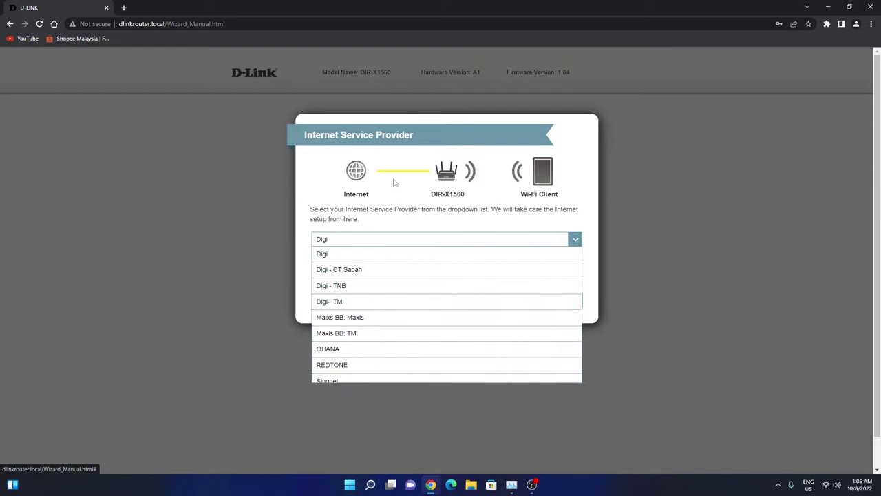
{"action": "left_click", "coordinate": [357, 241]}
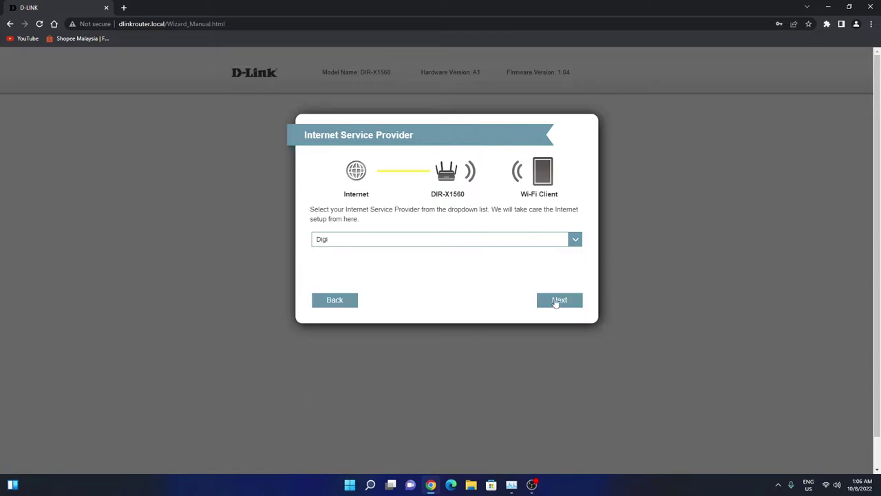
{"action": "left_click", "coordinate": [548, 243]}
{"action": "left_click", "coordinate": [392, 411]}
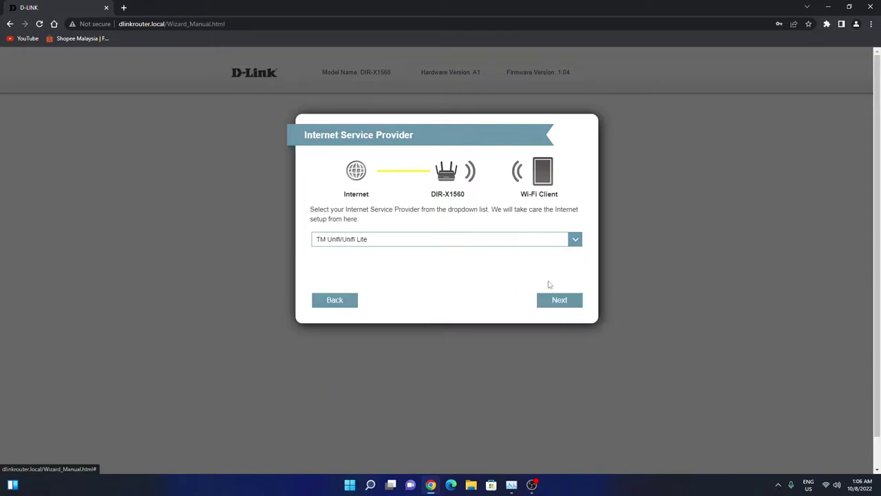
Continue to the PPPoE login page, then return to the connection type choice.
{"action": "left_click", "coordinate": [559, 303]}
{"action": "left_click", "coordinate": [338, 301]}
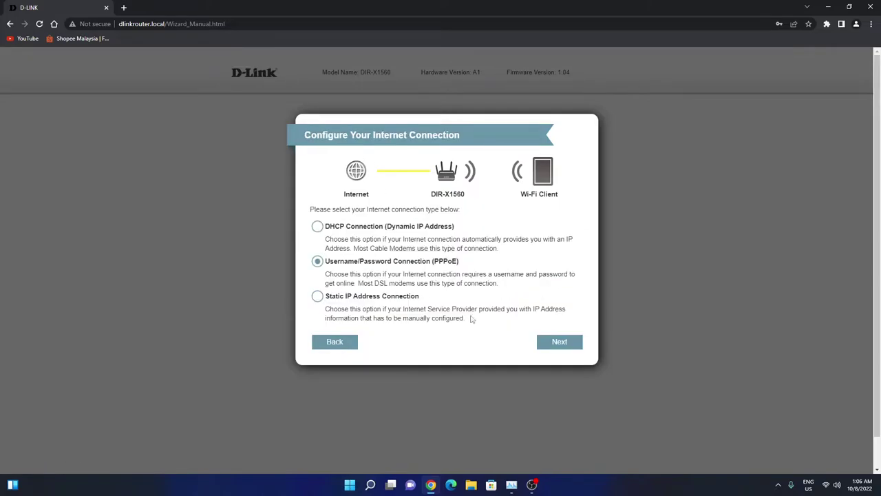
{"action": "left_click", "coordinate": [337, 340]}
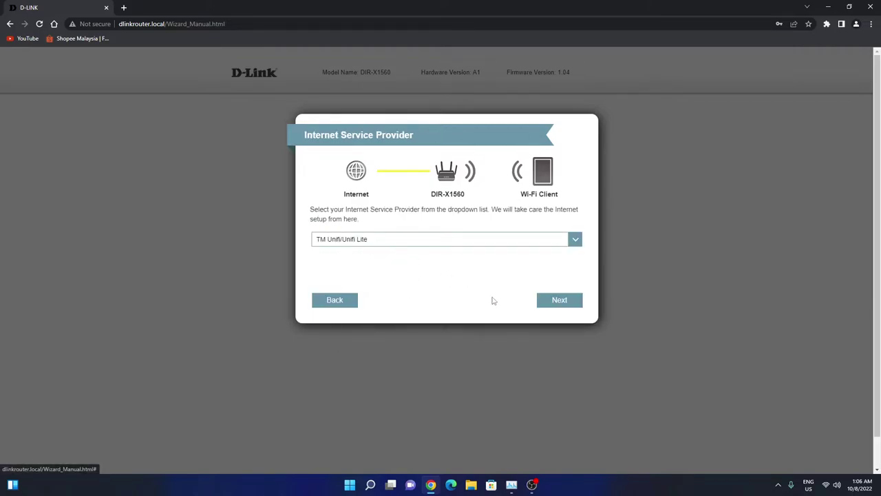
{"action": "left_click", "coordinate": [559, 301]}
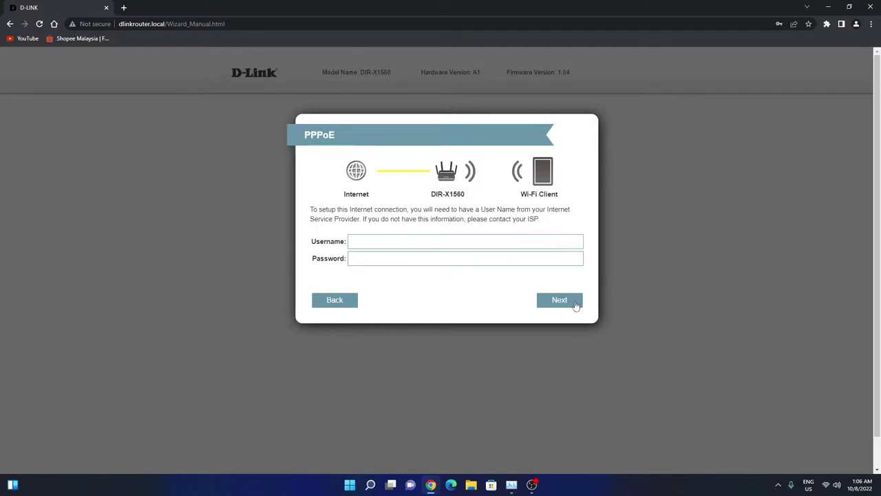
{"action": "left_click", "coordinate": [577, 303]}
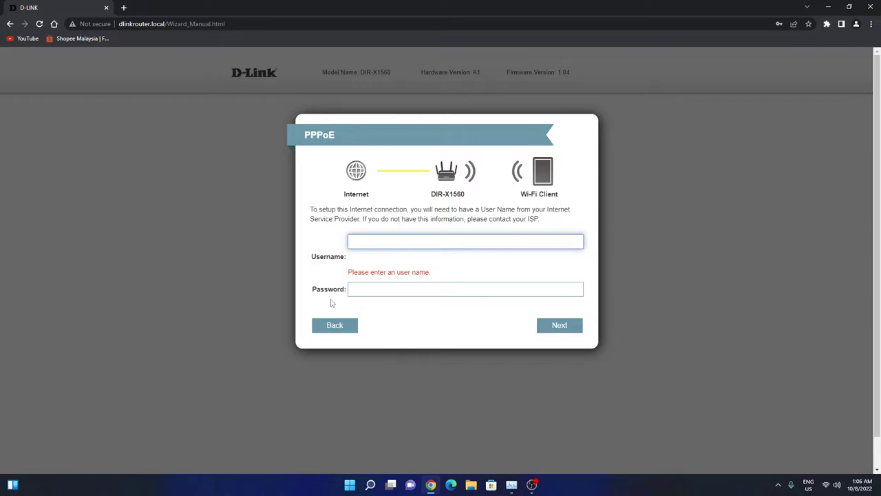
{"action": "left_click", "coordinate": [335, 325]}
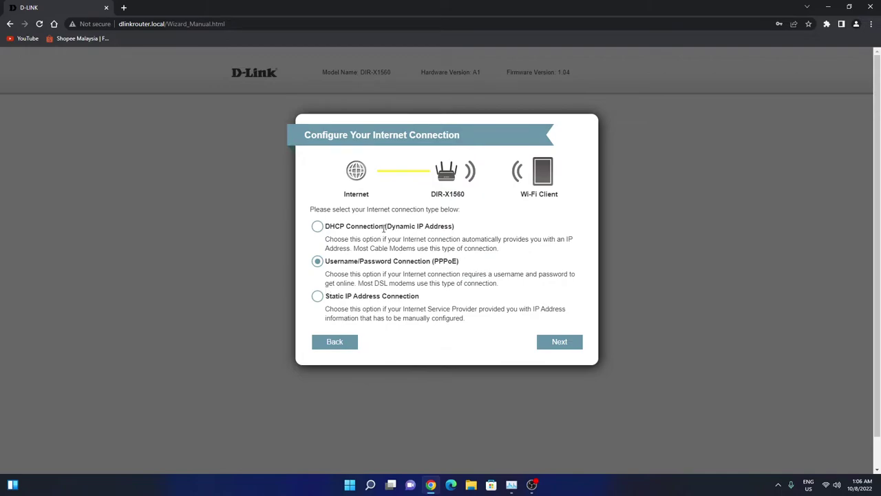
Choose a DHCP connection and rename the Wi-Fi network to 'testing'.
{"action": "left_click", "coordinate": [318, 226]}
{"action": "left_click", "coordinate": [561, 342]}
{"action": "left_click_drag", "start_coordinate": [468, 244], "coordinate": [344, 242]}
{"action": "type", "text": "testing"}
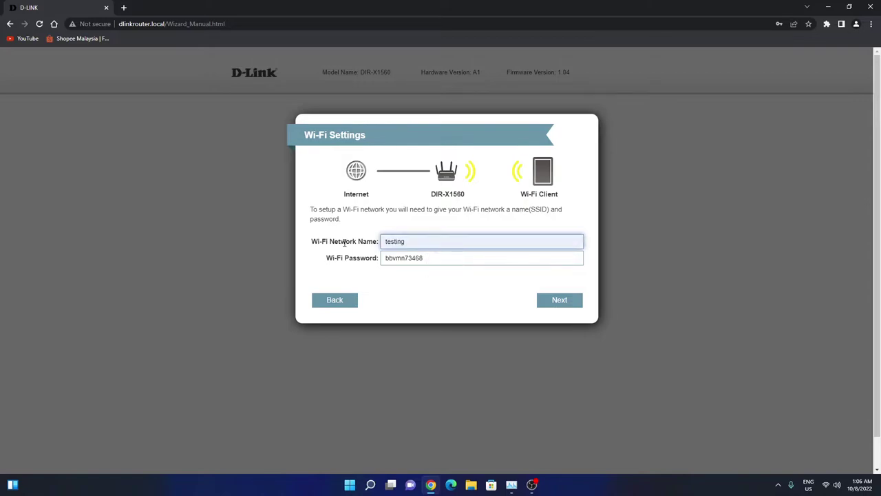
Enter a new Wi-Fi network password.
{"action": "key", "text": "Tab"}
{"action": "type", "text": "123456"}
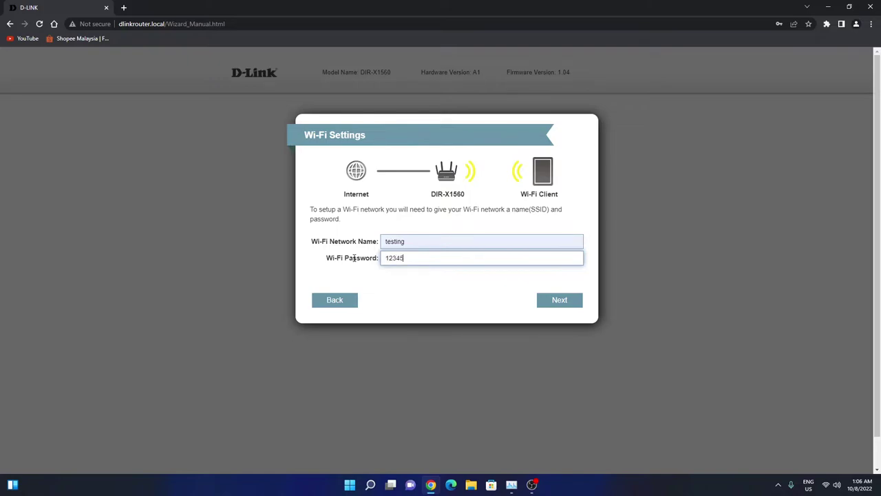
{"action": "key", "text": "BackSpace"}
{"action": "key", "text": "BackSpace"}
{"action": "key", "text": "BackSpace"}
{"action": "key", "text": "BackSpace"}
{"action": "key", "text": "BackSpace"}
{"action": "key", "text": "BackSpace"}
{"action": "type", "text": "123456789"}
Save the Wi-Fi settings and set a new device admin password.
{"action": "left_click", "coordinate": [574, 301]}
{"action": "left_click", "coordinate": [441, 252]}
{"action": "type", "text": "tes"}
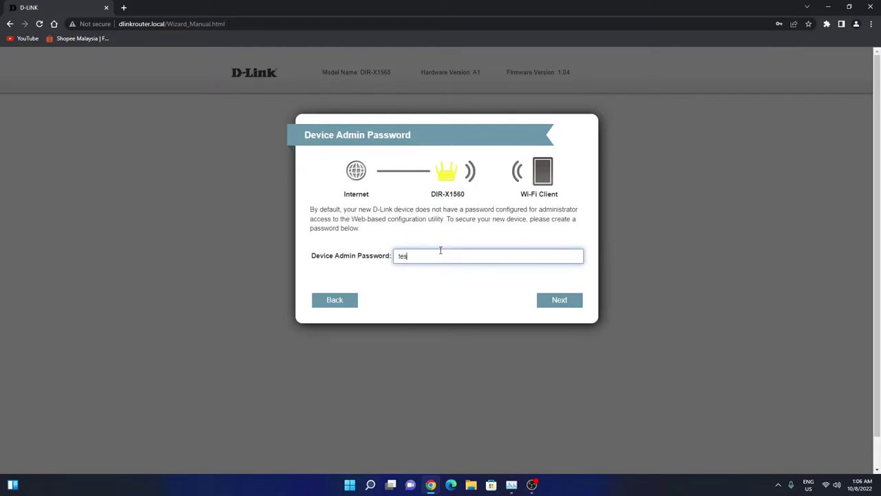
{"action": "type", "text": "ting123"}
{"action": "left_click", "coordinate": [557, 303]}
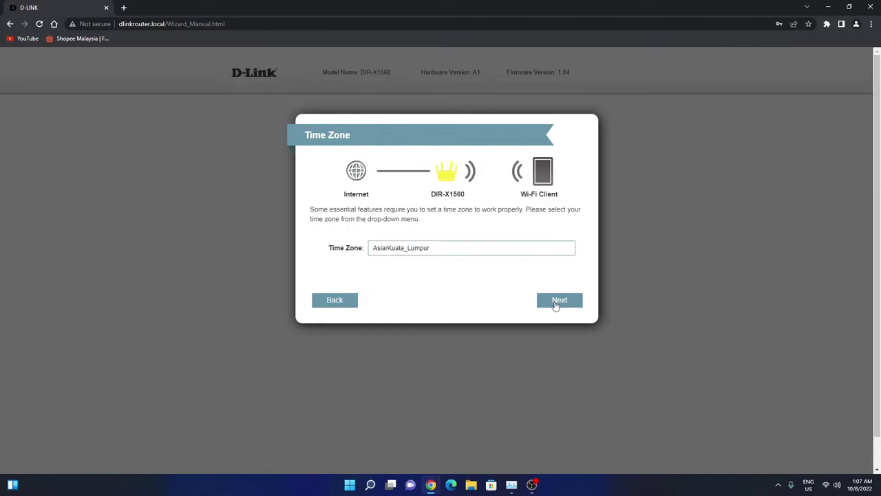
Keep the Asia/Kuala_Lumpur time zone, choose manual updates, and apply the summary.
{"action": "left_click", "coordinate": [556, 302]}
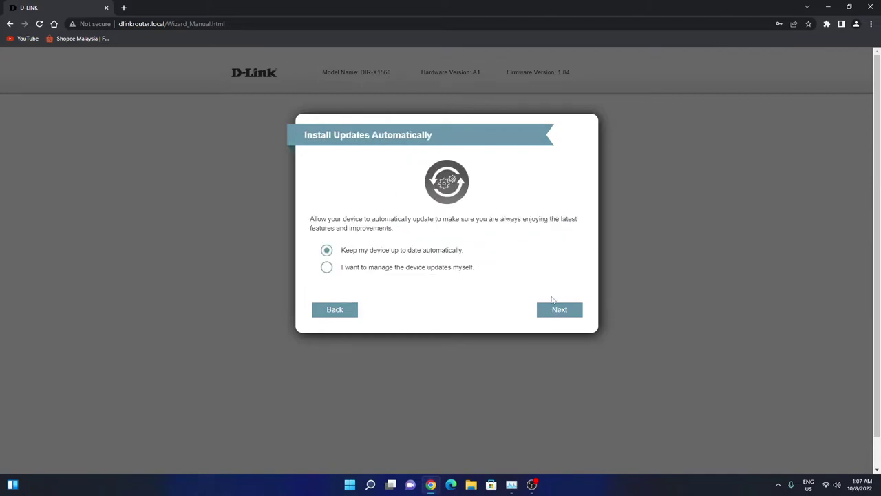
{"action": "left_click", "coordinate": [327, 269]}
{"action": "left_click", "coordinate": [555, 314]}
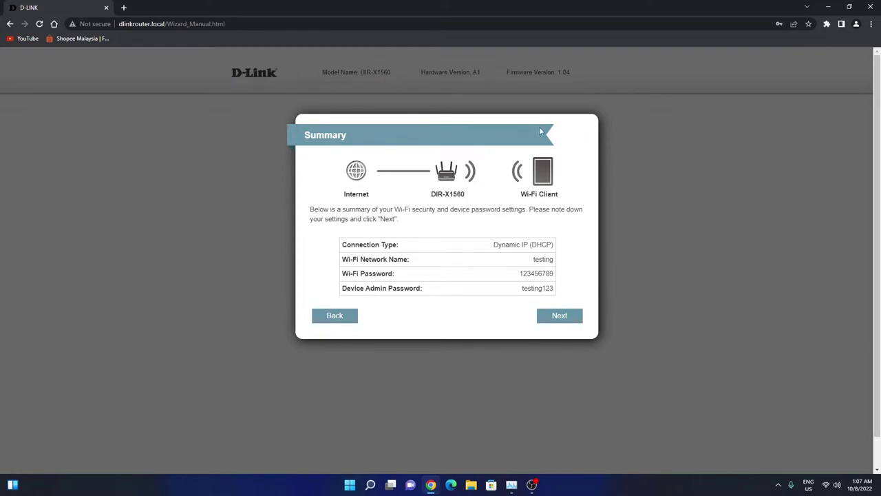
{"action": "left_click", "coordinate": [559, 317]}
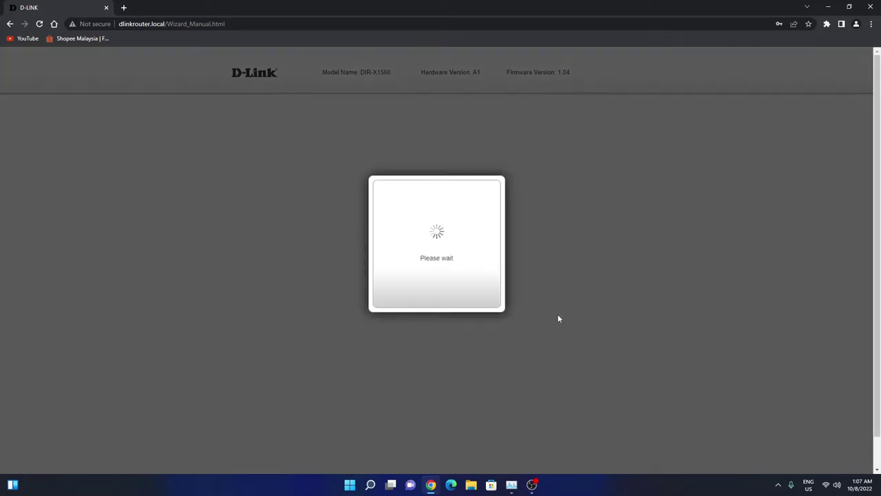
Browse the laptop's list of available Wi-Fi networks while the router saves settings.
{"action": "left_click", "coordinate": [831, 484]}
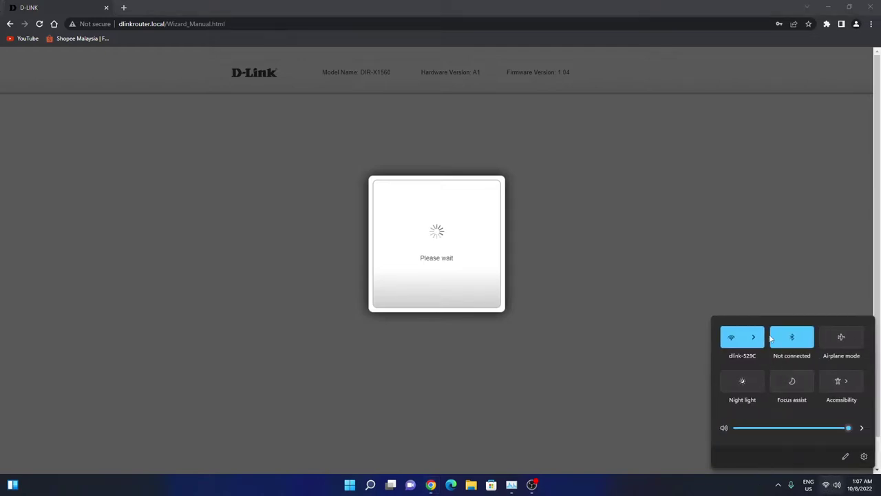
{"action": "left_click", "coordinate": [755, 338]}
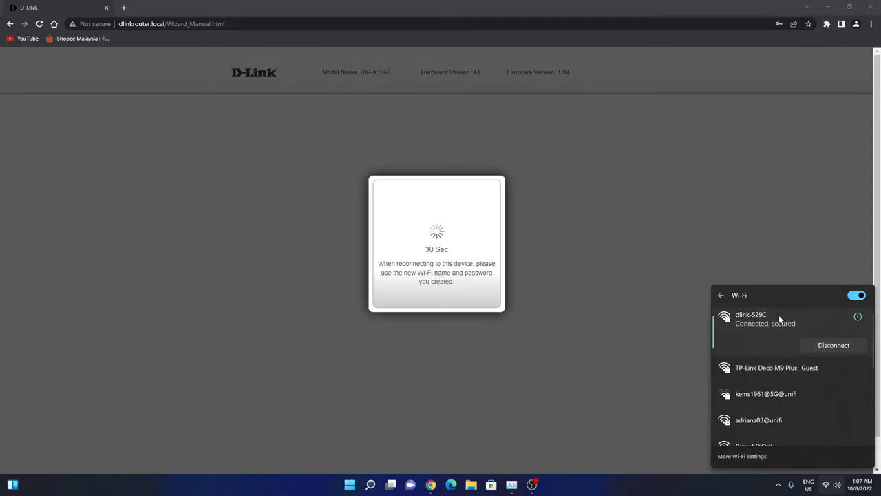
{"action": "scroll", "coordinate": [781, 315], "scroll_direction": "down", "scroll_amount": 3}
{"action": "scroll", "coordinate": [786, 388], "scroll_direction": "up", "scroll_amount": 3}
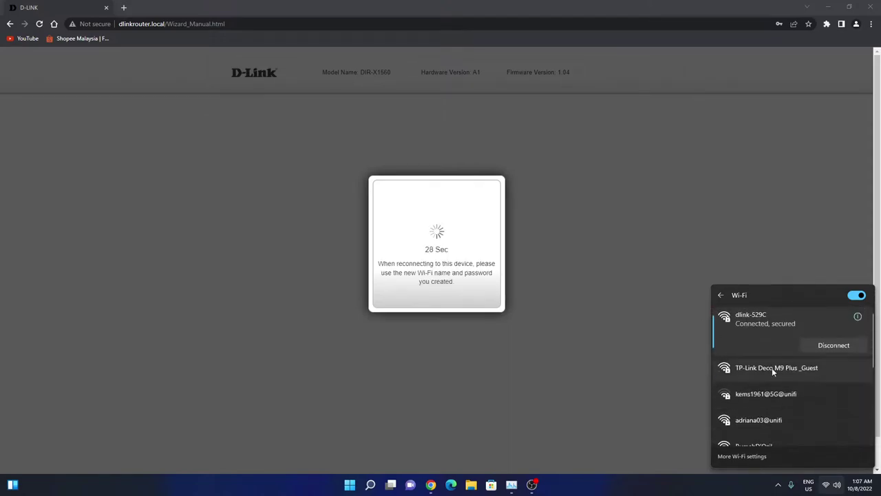
{"action": "scroll", "coordinate": [771, 321], "scroll_direction": "down", "scroll_amount": 2}
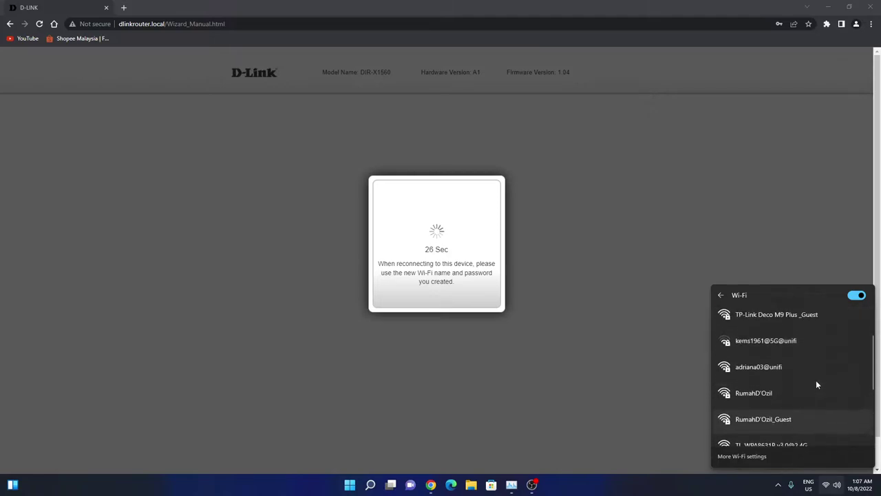
{"action": "scroll", "coordinate": [817, 385], "scroll_direction": "up", "scroll_amount": 2}
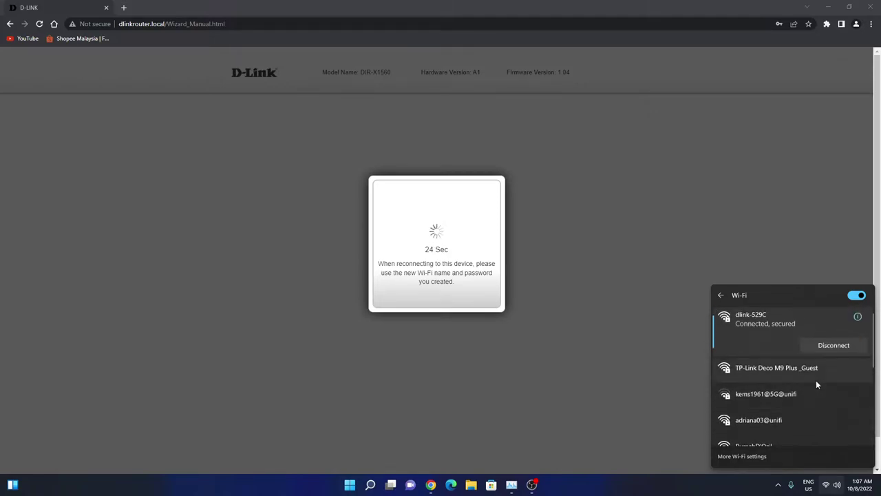
{"action": "scroll", "coordinate": [817, 385], "scroll_direction": "down", "scroll_amount": 1}
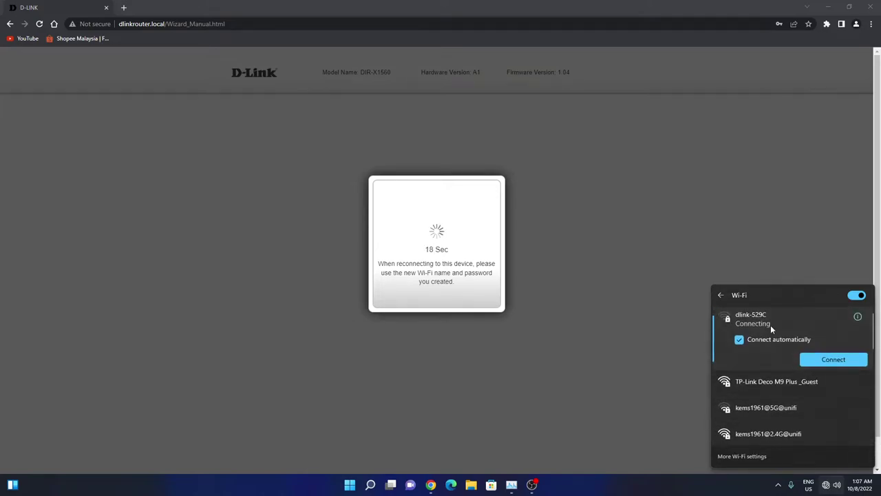
{"action": "scroll", "coordinate": [771, 328], "scroll_direction": "down", "scroll_amount": 2}
{"action": "scroll", "coordinate": [771, 329], "scroll_direction": "down", "scroll_amount": 5}
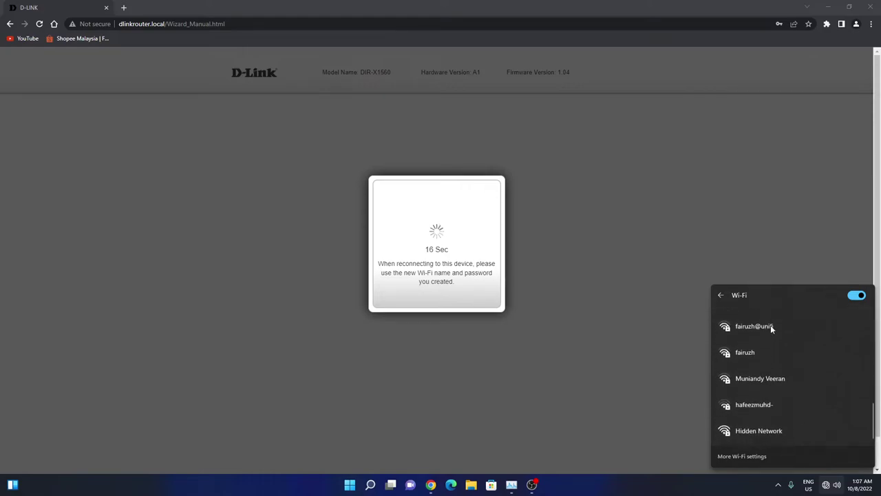
{"action": "scroll", "coordinate": [771, 328], "scroll_direction": "up", "scroll_amount": 2}
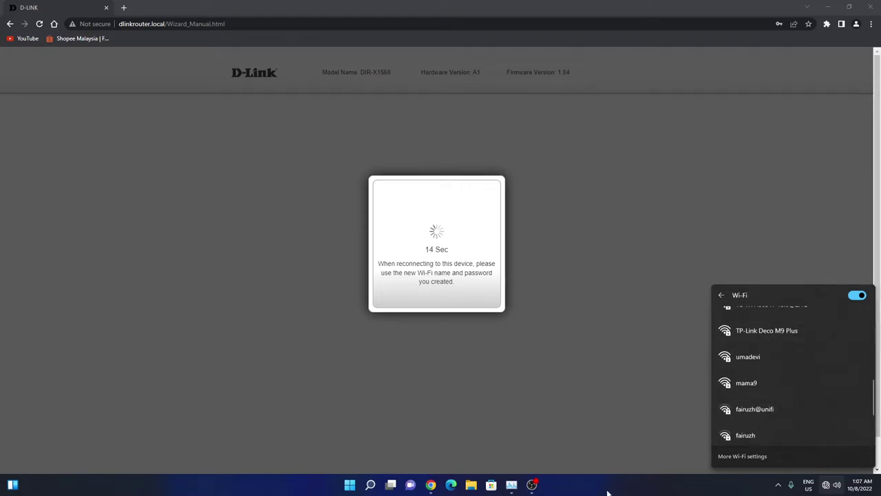
{"action": "left_click", "coordinate": [608, 493]}
Turn the laptop's Wi-Fi off and back on, then scan the refreshed network list.
{"action": "left_click", "coordinate": [827, 485]}
{"action": "left_click", "coordinate": [752, 337]}
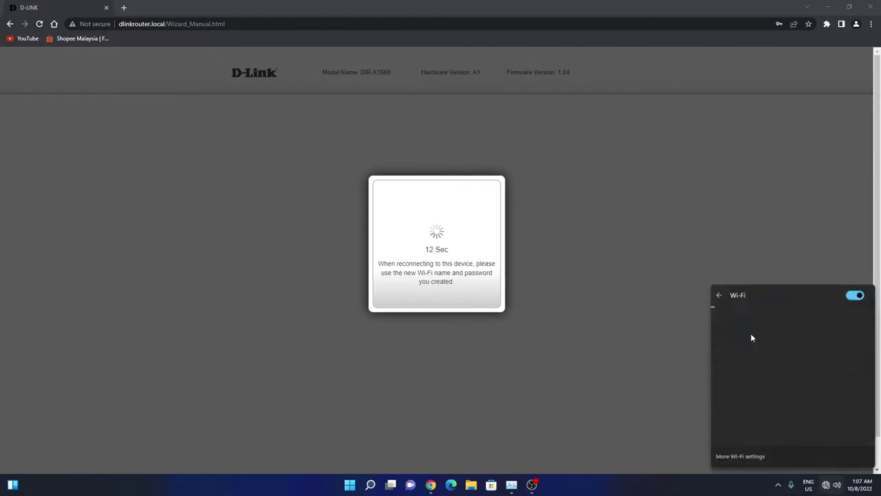
{"action": "left_click", "coordinate": [855, 296]}
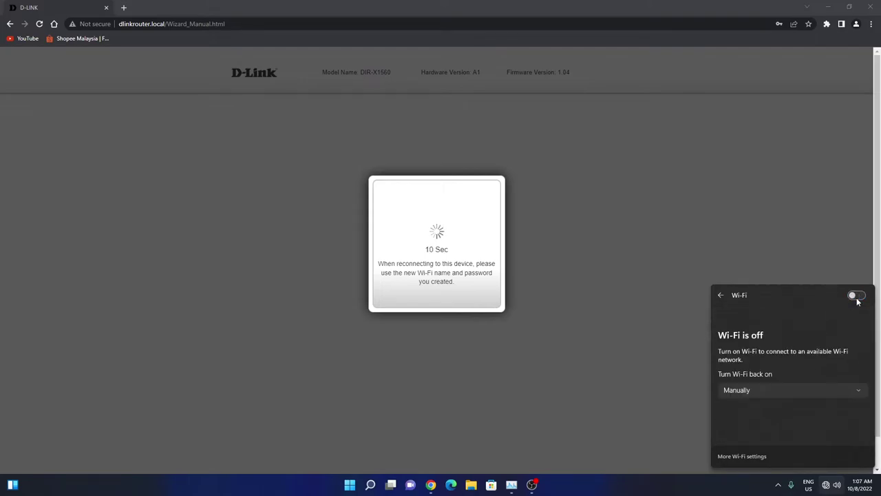
{"action": "left_click", "coordinate": [855, 296]}
{"action": "scroll", "coordinate": [825, 406], "scroll_direction": "down", "scroll_amount": 3}
{"action": "scroll", "coordinate": [800, 367], "scroll_direction": "down", "scroll_amount": 2}
{"action": "scroll", "coordinate": [804, 408], "scroll_direction": "down", "scroll_amount": 3}
{"action": "scroll", "coordinate": [804, 409], "scroll_direction": "up", "scroll_amount": 1}
{"action": "scroll", "coordinate": [804, 409], "scroll_direction": "down", "scroll_amount": 1}
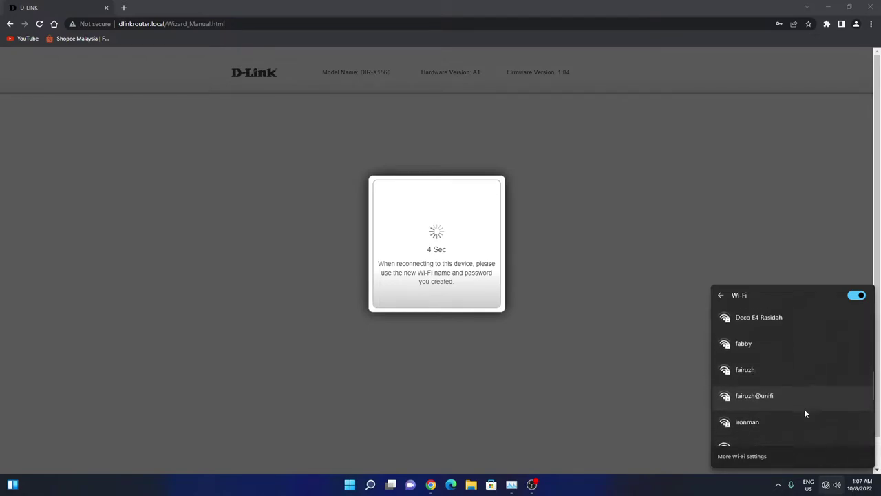
{"action": "scroll", "coordinate": [805, 413], "scroll_direction": "up", "scroll_amount": 5}
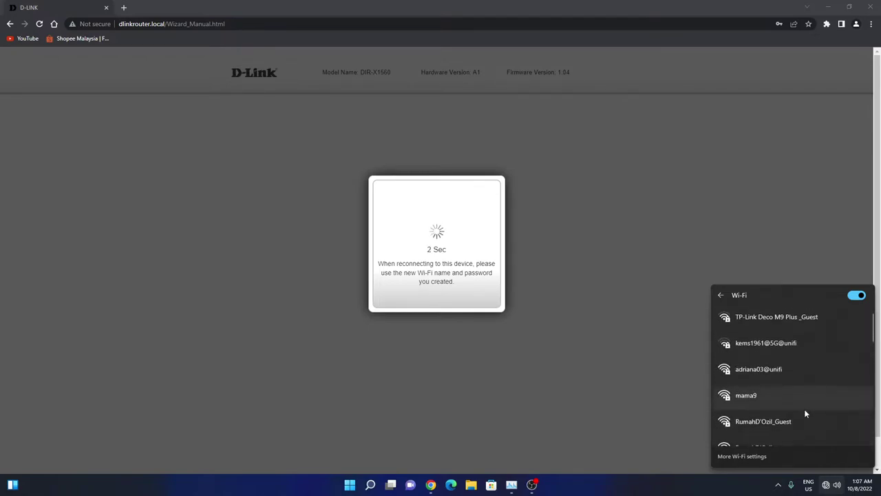
{"action": "scroll", "coordinate": [806, 412], "scroll_direction": "down", "scroll_amount": 1}
{"action": "scroll", "coordinate": [805, 413], "scroll_direction": "up", "scroll_amount": 1}
{"action": "scroll", "coordinate": [806, 413], "scroll_direction": "down", "scroll_amount": 1}
{"action": "scroll", "coordinate": [805, 413], "scroll_direction": "up", "scroll_amount": 1}
{"action": "scroll", "coordinate": [816, 409], "scroll_direction": "down", "scroll_amount": 3}
Check in the Wi-Fi list that the 'testing' network shows Connected, secured.
{"action": "scroll", "coordinate": [816, 411], "scroll_direction": "down", "scroll_amount": 7}
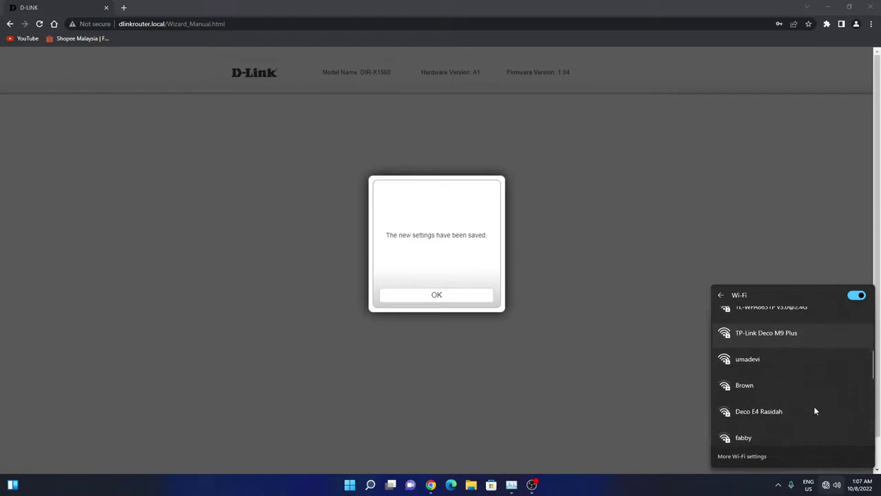
{"action": "scroll", "coordinate": [815, 411], "scroll_direction": "up", "scroll_amount": 3}
{"action": "scroll", "coordinate": [816, 411], "scroll_direction": "up", "scroll_amount": 7}
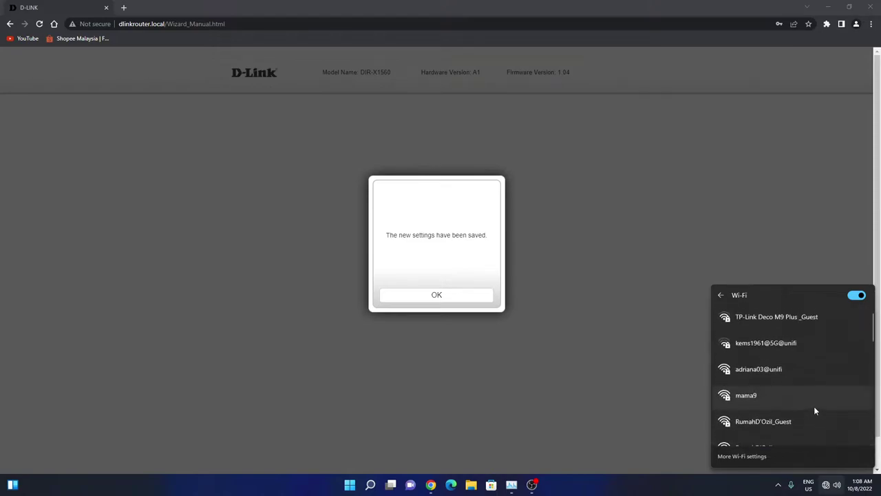
{"action": "scroll", "coordinate": [778, 386], "scroll_direction": "down", "scroll_amount": 3}
{"action": "scroll", "coordinate": [778, 387], "scroll_direction": "down", "scroll_amount": 1}
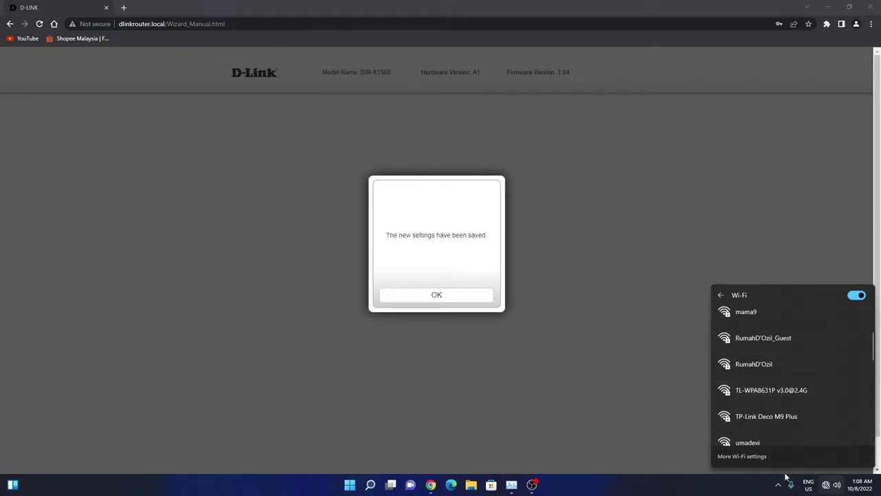
{"action": "left_click", "coordinate": [828, 485]}
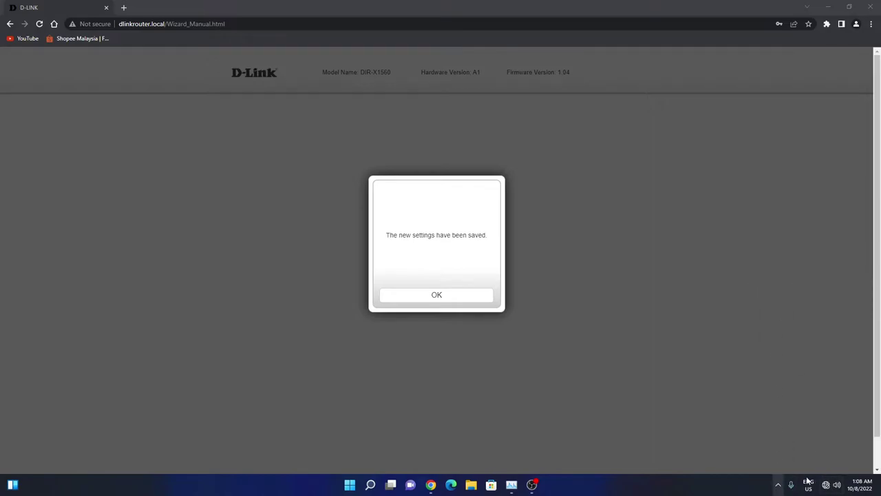
{"action": "left_click", "coordinate": [827, 485]}
{"action": "left_click", "coordinate": [753, 337]}
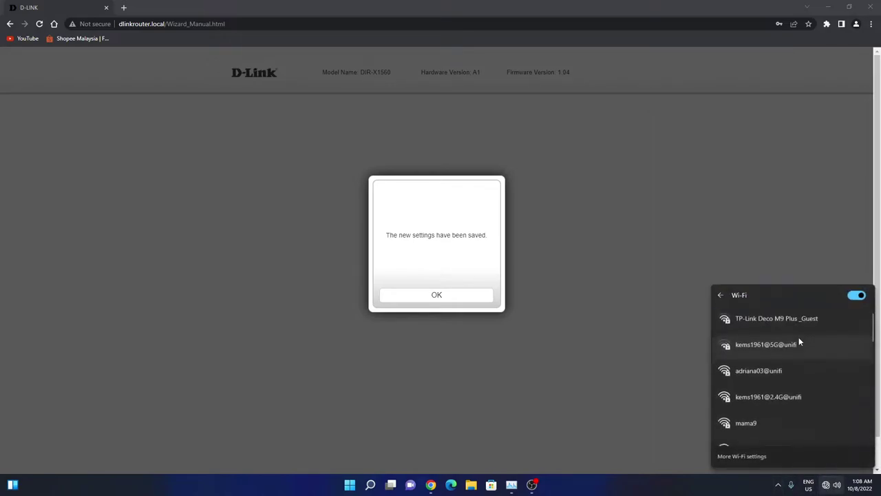
{"action": "scroll", "coordinate": [791, 406], "scroll_direction": "down", "scroll_amount": 3}
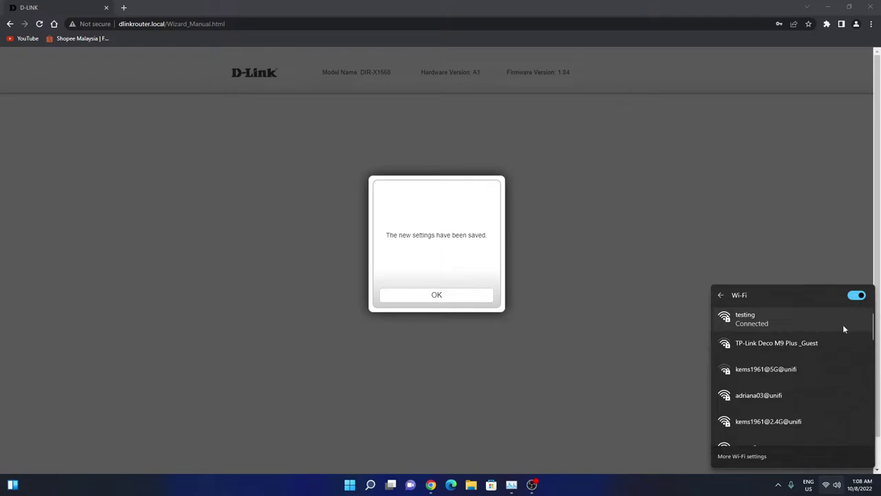
{"action": "left_click", "coordinate": [738, 321]}
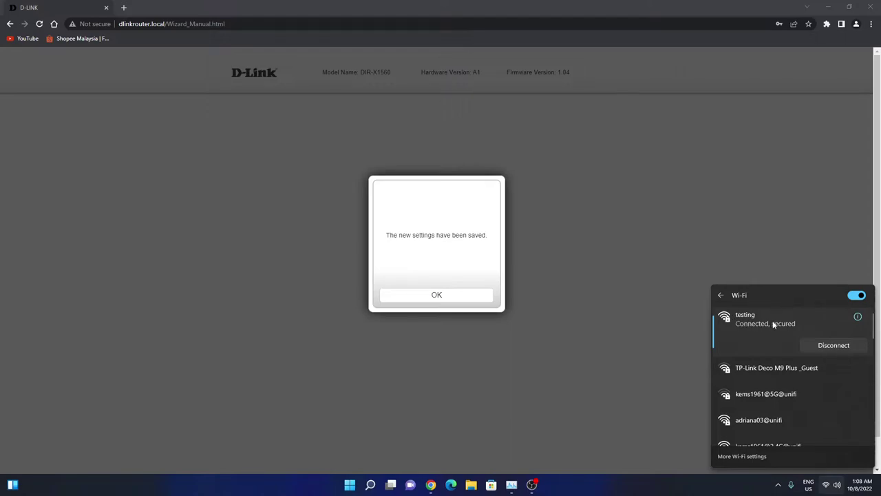
Dismiss the saved message and try the old saved password, which is rejected.
{"action": "left_click", "coordinate": [464, 299]}
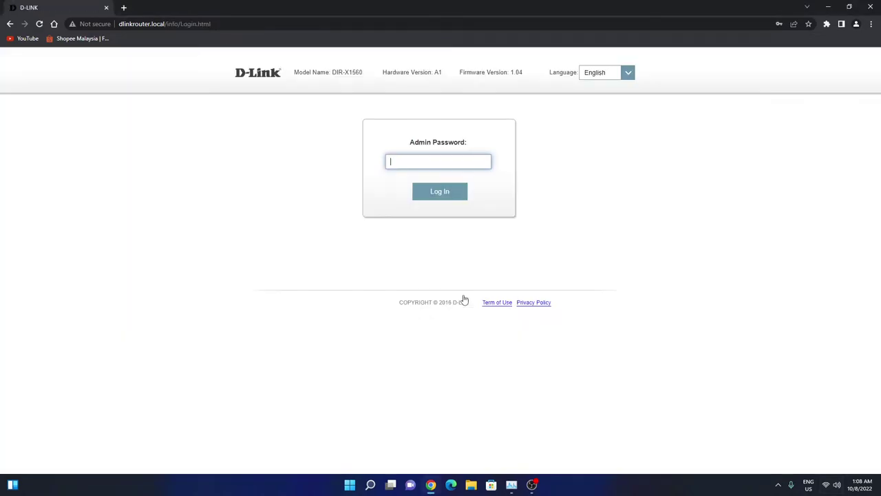
{"action": "left_click", "coordinate": [468, 161]}
{"action": "left_click", "coordinate": [467, 181]}
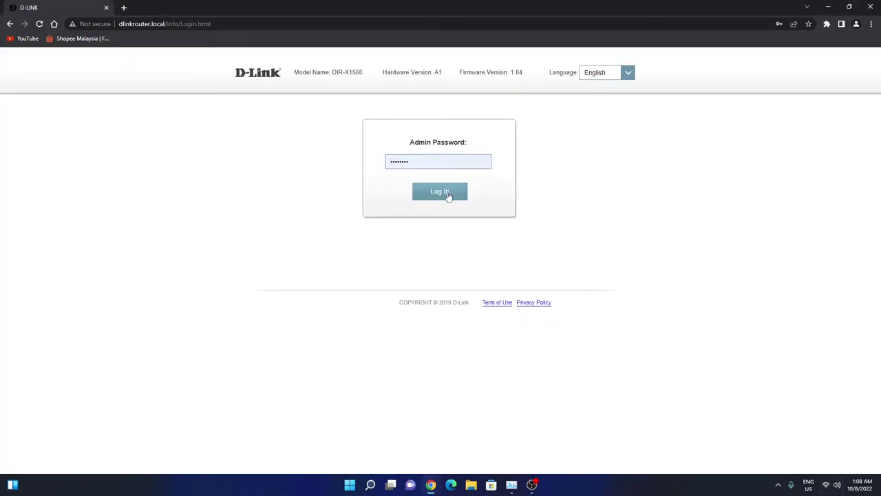
{"action": "left_click", "coordinate": [448, 193]}
{"action": "left_click", "coordinate": [516, 77]}
Log in with the new admin password and update Chrome's saved password.
{"action": "left_click", "coordinate": [425, 159]}
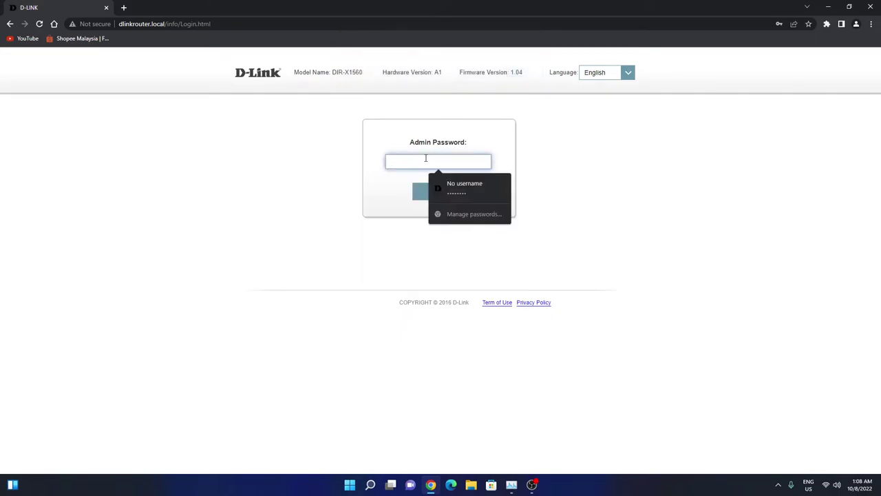
{"action": "type", "text": "a"}
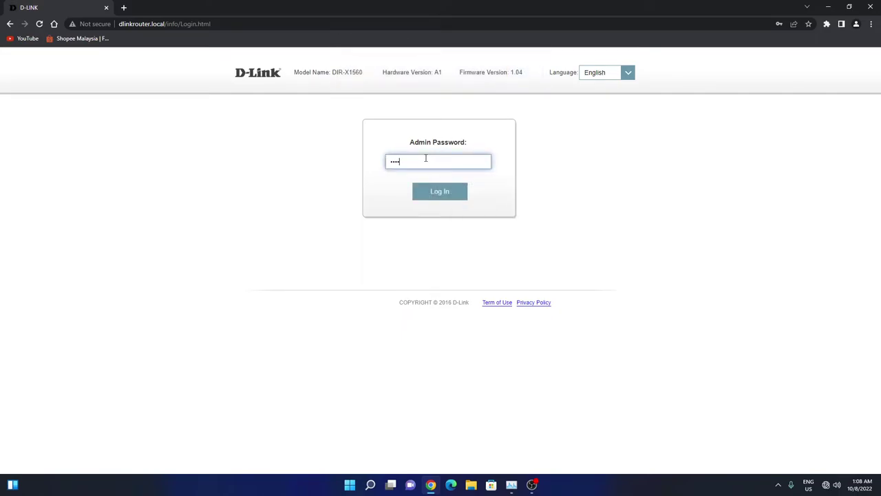
{"action": "key", "text": "Return"}
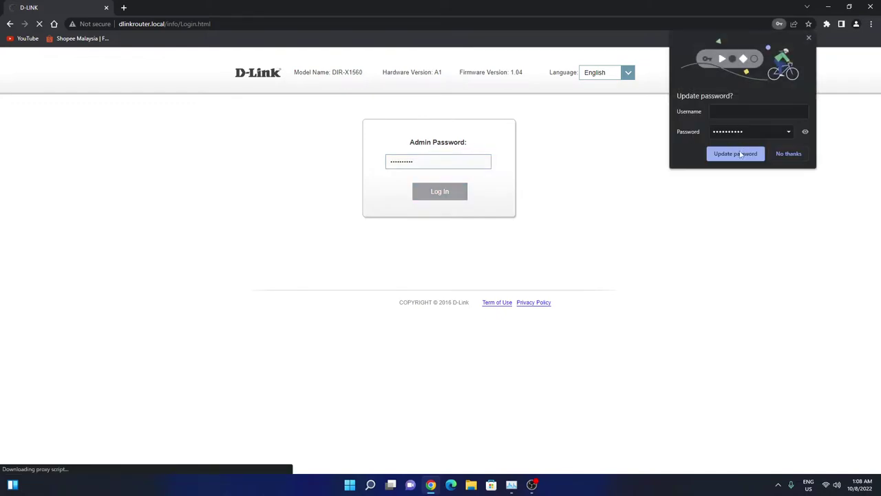
{"action": "left_click", "coordinate": [735, 155]}
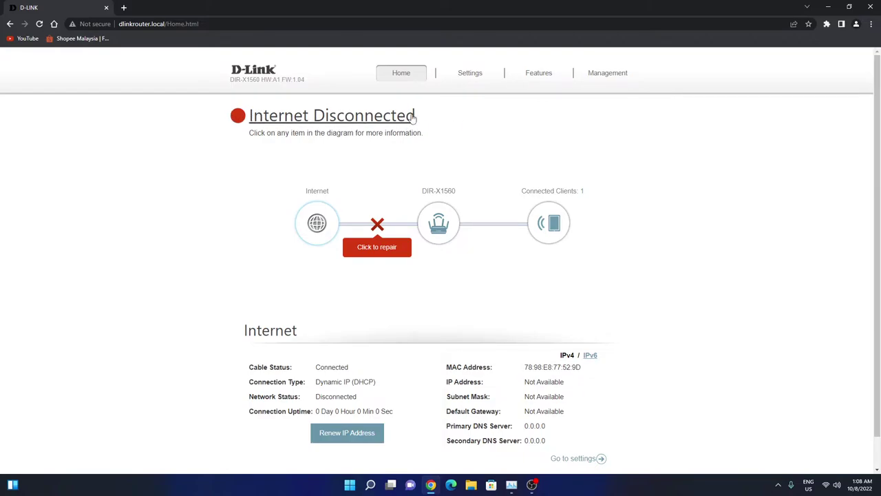
Open Settings > Internet to view the IPv4 Dynamic IP (DHCP) connection settings.
{"action": "mouse_move", "coordinate": [466, 78]}
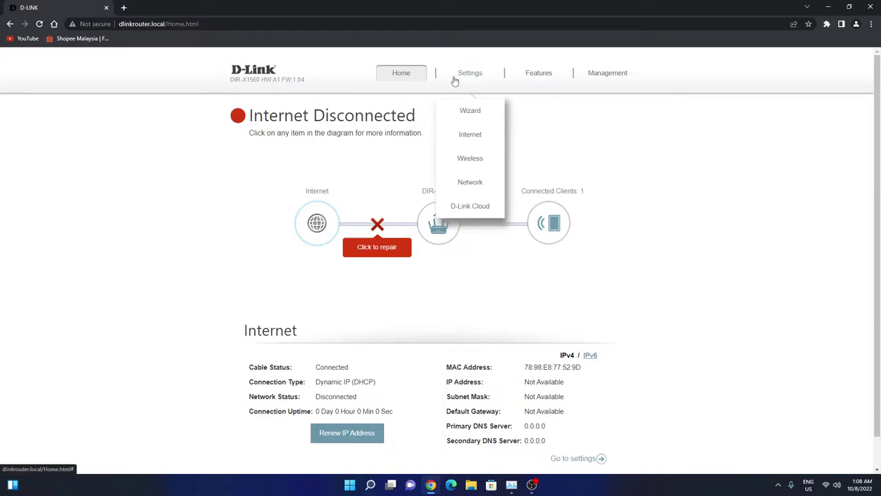
{"action": "left_click", "coordinate": [472, 133]}
{"action": "mouse_move", "coordinate": [464, 75]}
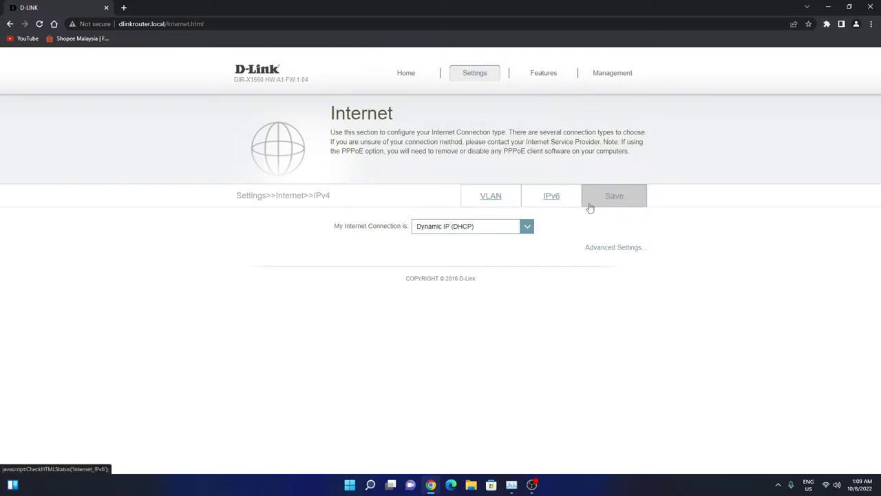
Set Triple-Play Status on the Internet VLAN tab to Disabled and save.
{"action": "left_click", "coordinate": [491, 196]}
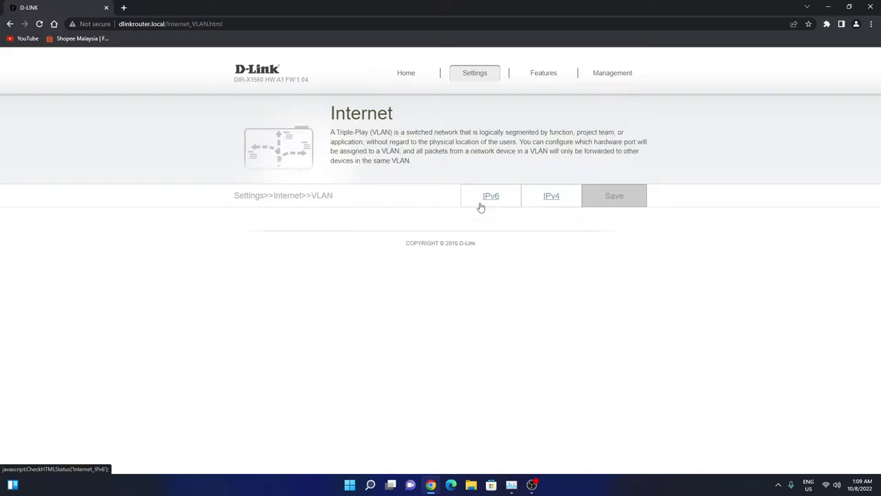
{"action": "left_click", "coordinate": [482, 205]}
{"action": "left_click", "coordinate": [490, 204]}
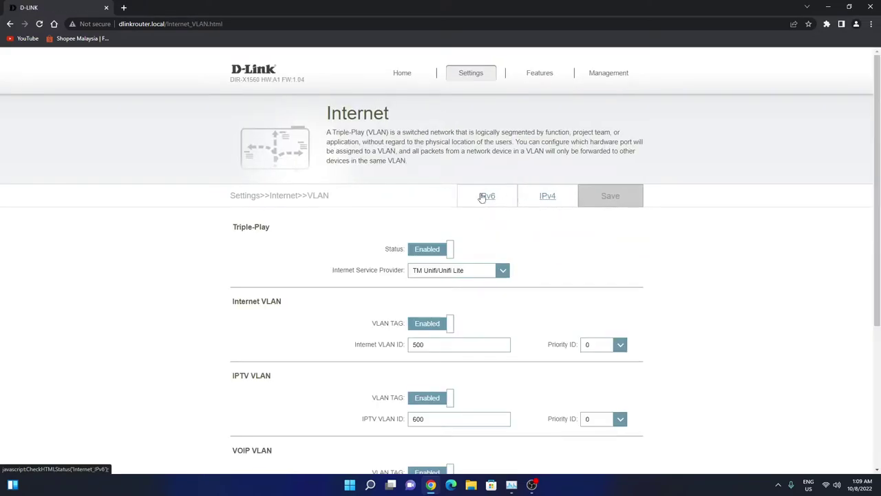
{"action": "left_click", "coordinate": [482, 197]}
{"action": "left_click", "coordinate": [547, 197]}
{"action": "left_click", "coordinate": [496, 197]}
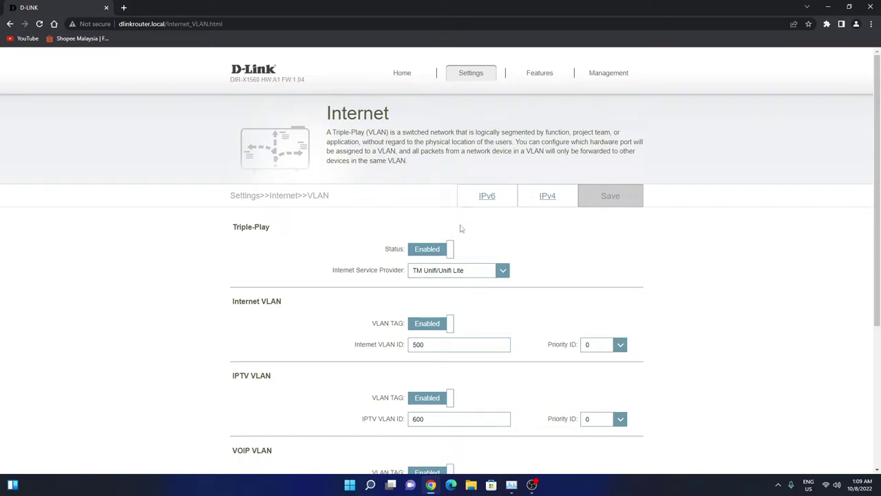
{"action": "left_click", "coordinate": [428, 249]}
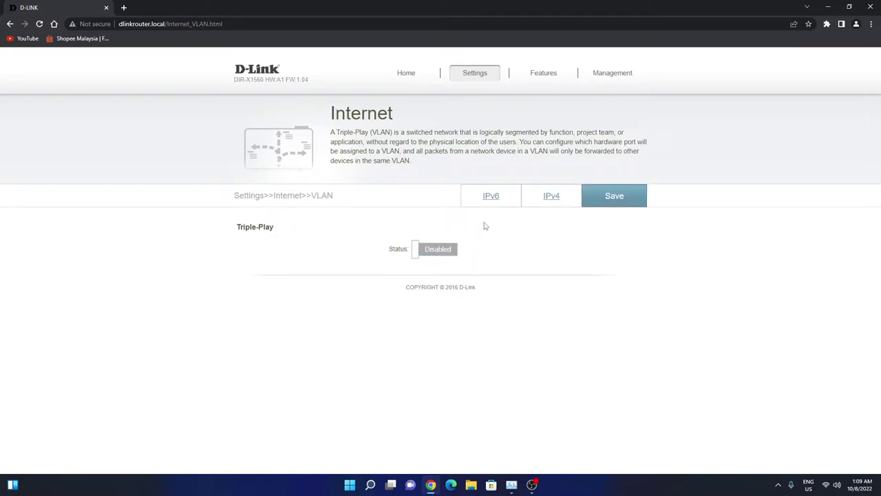
{"action": "left_click", "coordinate": [627, 198]}
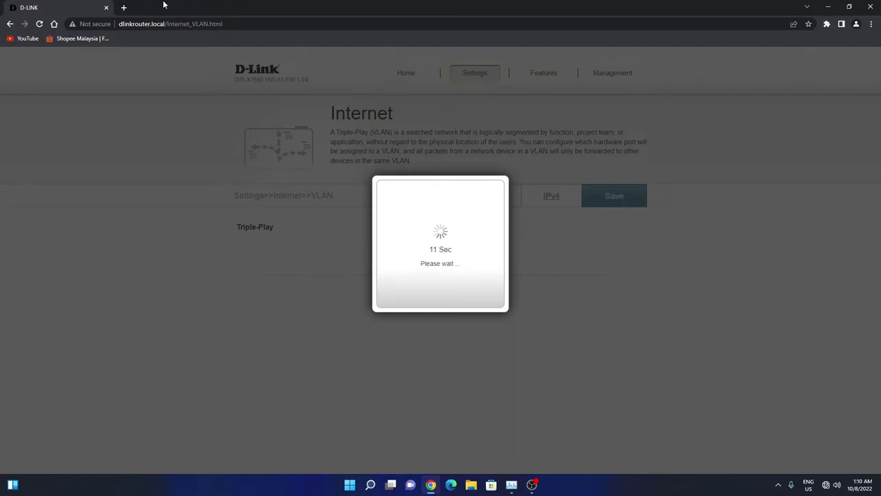
Replace the router tab with a new tab and show the available Wi-Fi networks.
{"action": "left_click", "coordinate": [123, 7]}
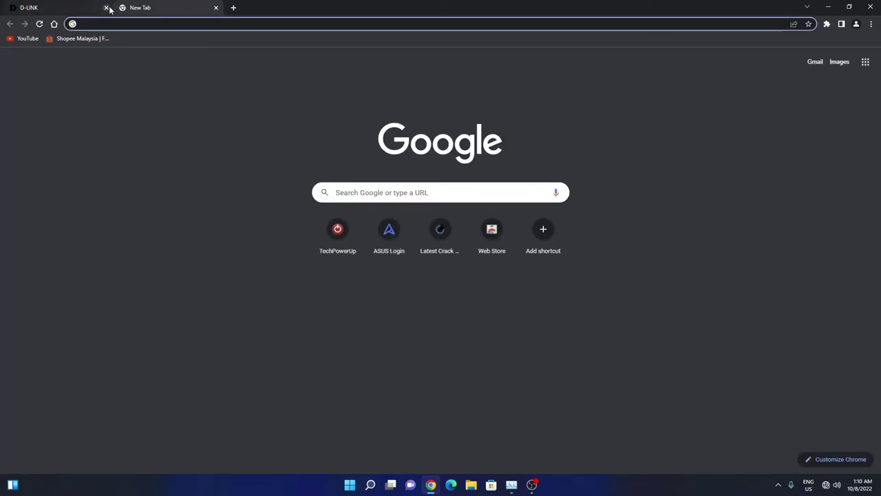
{"action": "left_click", "coordinate": [107, 9]}
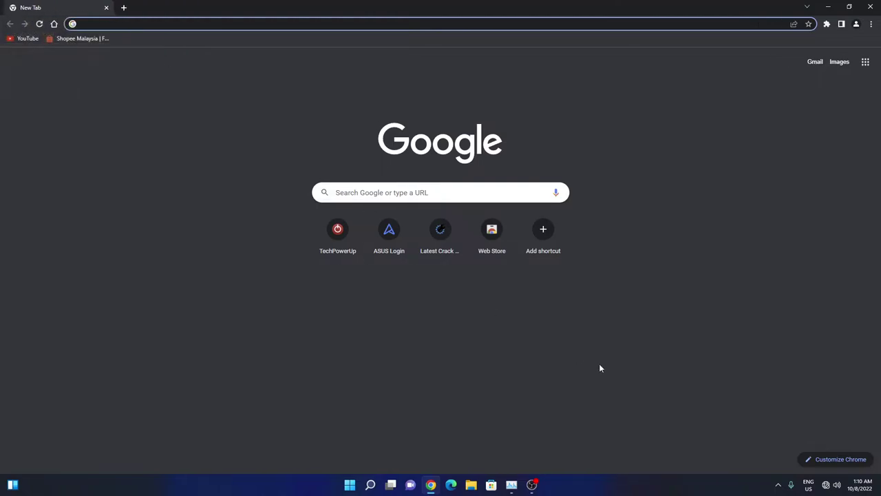
{"action": "left_click", "coordinate": [831, 485]}
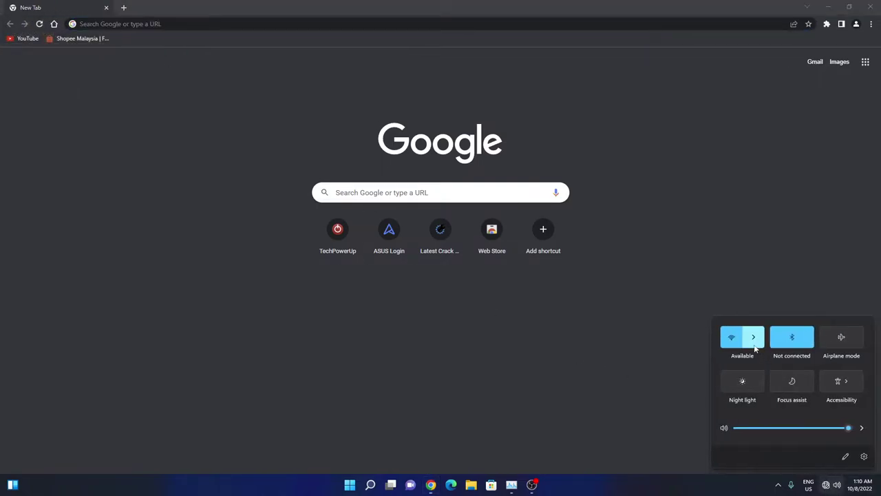
{"action": "left_click", "coordinate": [754, 344]}
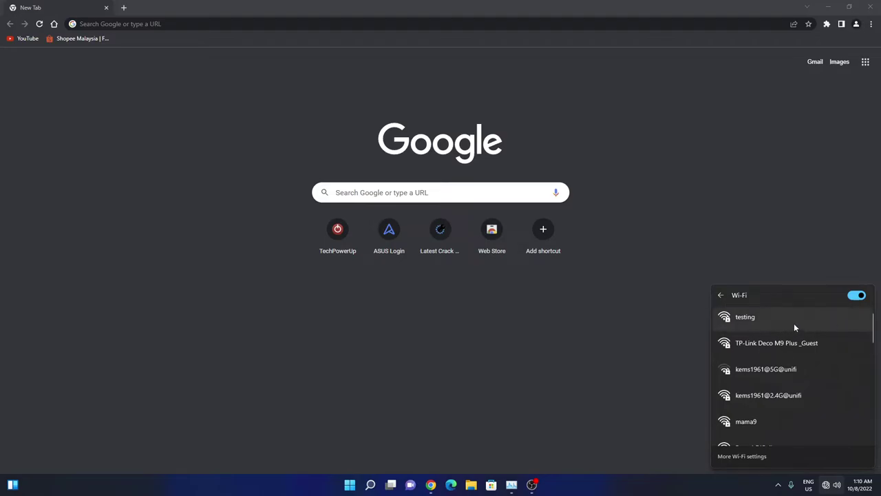
{"action": "scroll", "coordinate": [794, 327], "scroll_direction": "down", "scroll_amount": 2}
{"action": "scroll", "coordinate": [794, 327], "scroll_direction": "up", "scroll_amount": 2}
Turn Wi-Fi off and on, then reconnect the laptop to the testing network.
{"action": "left_click", "coordinate": [849, 297]}
{"action": "left_click", "coordinate": [852, 296]}
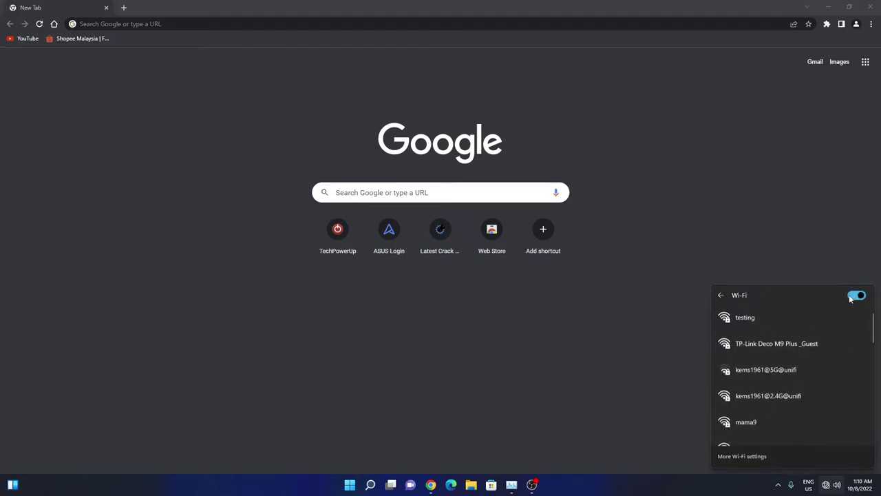
{"action": "left_click", "coordinate": [772, 314]}
{"action": "left_click", "coordinate": [830, 355]}
{"action": "left_click", "coordinate": [700, 241]}
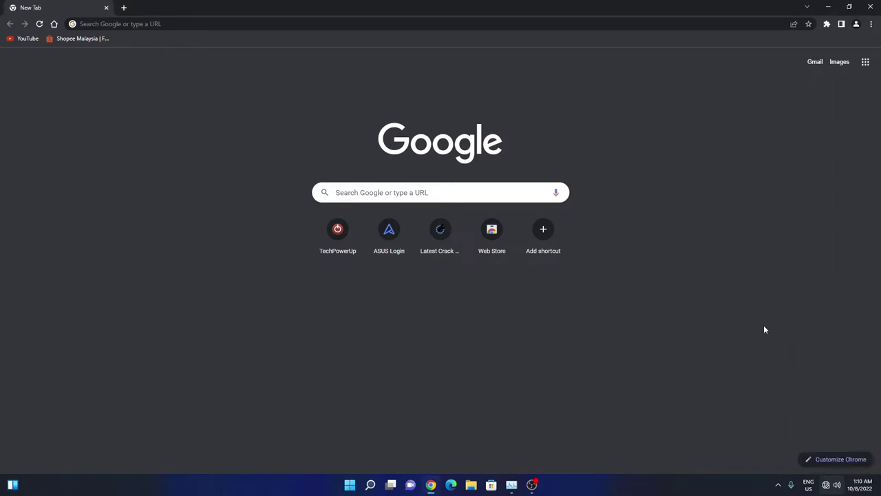
{"action": "left_click", "coordinate": [830, 485]}
{"action": "left_click", "coordinate": [753, 337]}
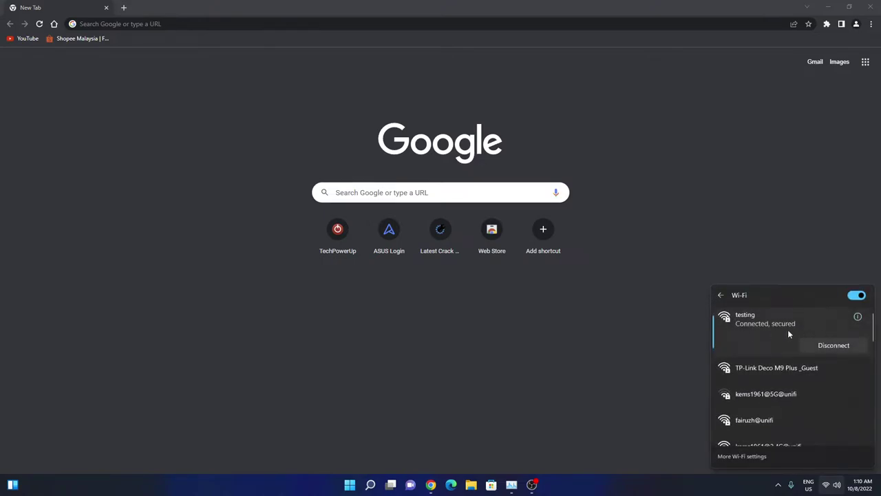
{"action": "left_click", "coordinate": [155, 26]}
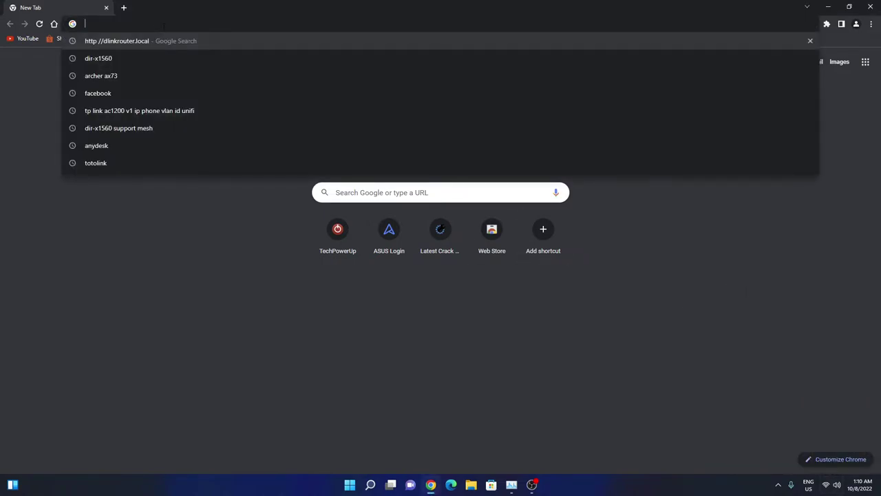
Go to dlinkrouter.local and log in with the saved admin password.
{"action": "type", "text": "dlinkrouter.local/"}
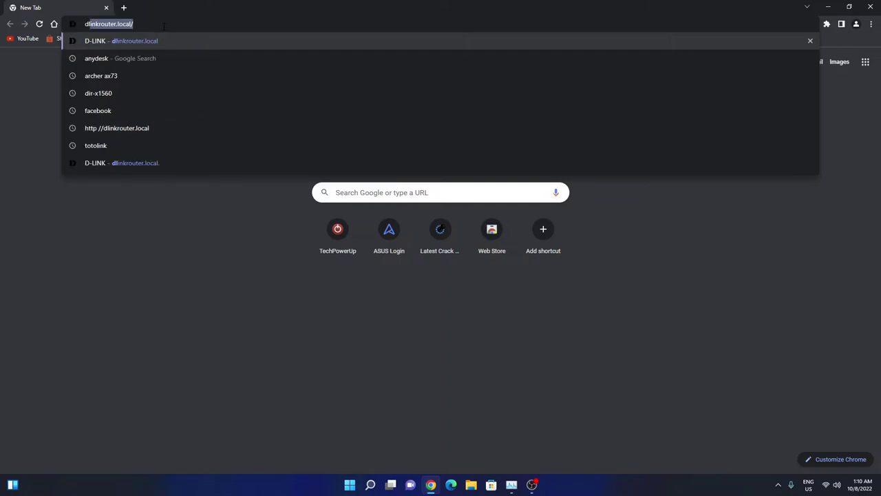
{"action": "key", "text": "Return"}
{"action": "left_click", "coordinate": [449, 163]}
{"action": "left_click", "coordinate": [446, 182]}
{"action": "left_click", "coordinate": [442, 190]}
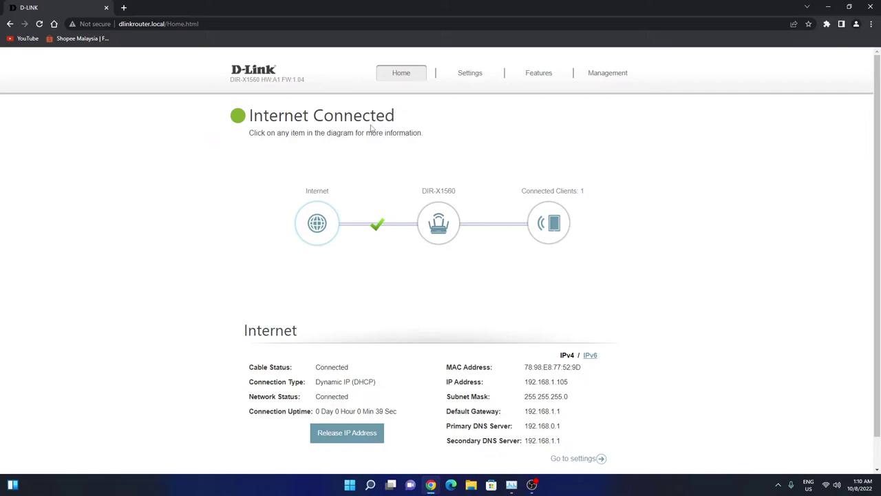
{"action": "mouse_move", "coordinate": [480, 81]}
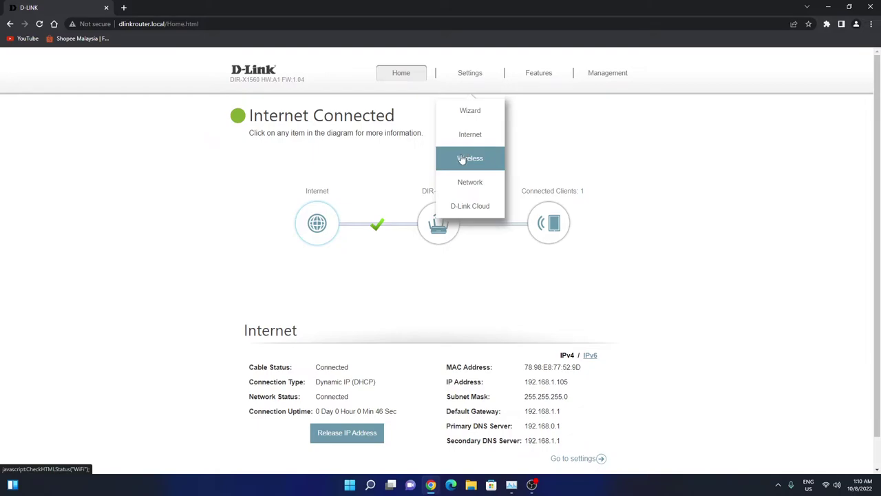
Set Smart Connect Status to Disabled on the Settings > Wireless page.
{"action": "scroll", "coordinate": [462, 159], "scroll_direction": "down", "scroll_amount": 1}
{"action": "left_click", "coordinate": [495, 159]}
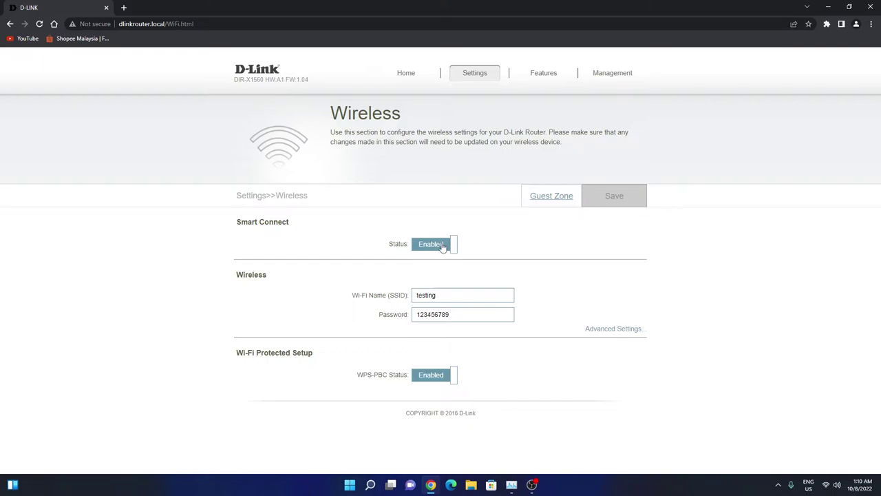
{"action": "left_click", "coordinate": [443, 245]}
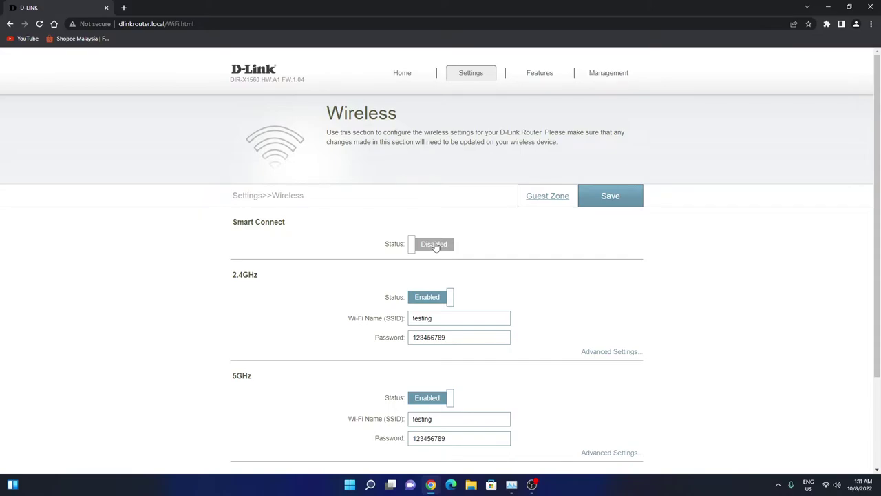
Rename the 2.4GHz SSID to testing24G and the 5GHz SSID to testing5G.
{"action": "left_click", "coordinate": [451, 318]}
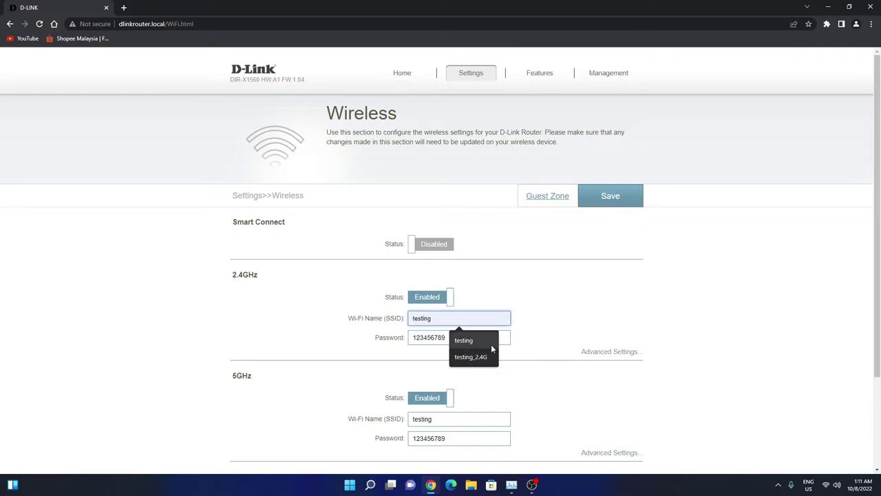
{"action": "type", "text": "24"}
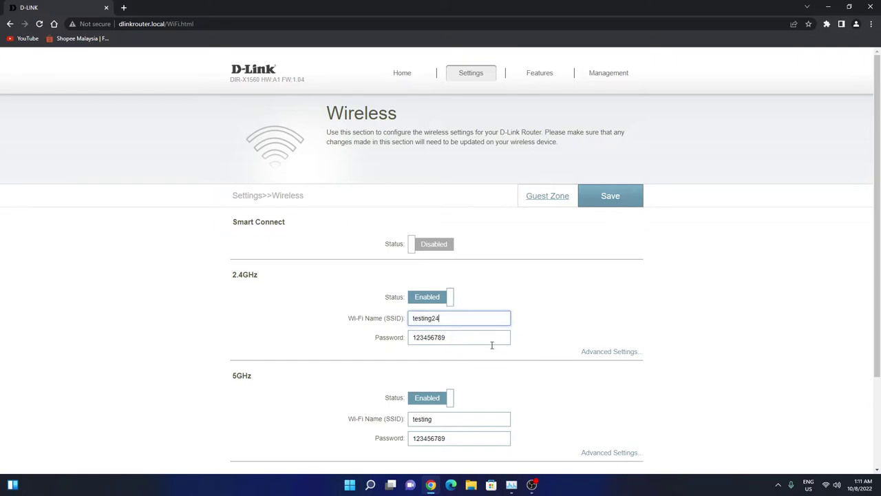
{"action": "type", "text": "G"}
{"action": "left_click", "coordinate": [459, 419]}
{"action": "left_click", "coordinate": [470, 457]}
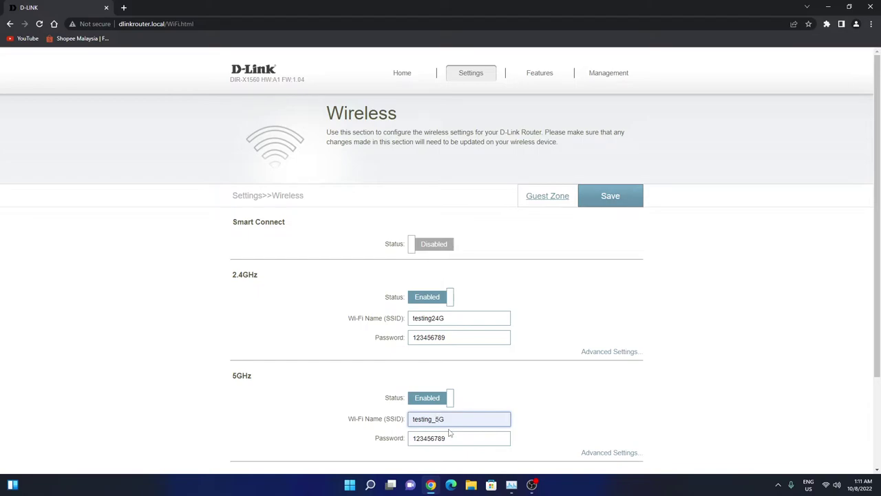
{"action": "key", "text": "BackSpace"}
{"action": "scroll", "coordinate": [603, 393], "scroll_direction": "down", "scroll_amount": 2}
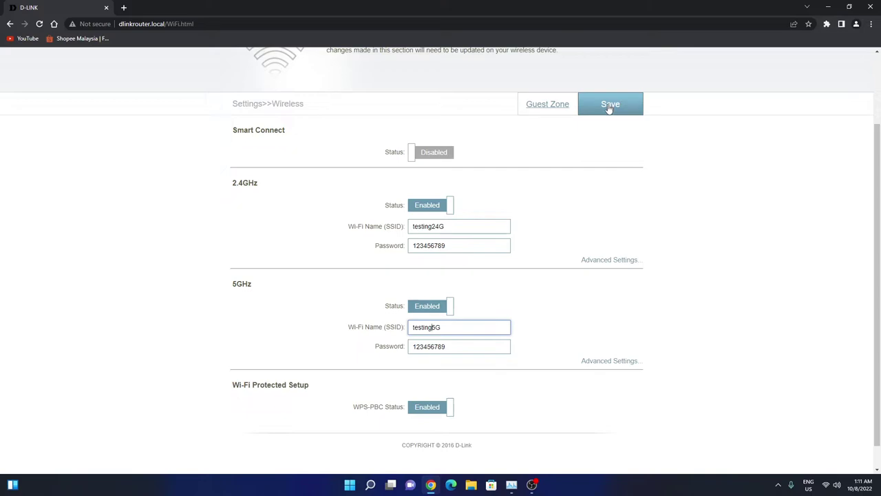
Expand the 2.4GHz and 5GHz Advanced Settings and save the wireless changes.
{"action": "left_click", "coordinate": [606, 259]}
{"action": "scroll", "coordinate": [615, 262], "scroll_direction": "down", "scroll_amount": 3}
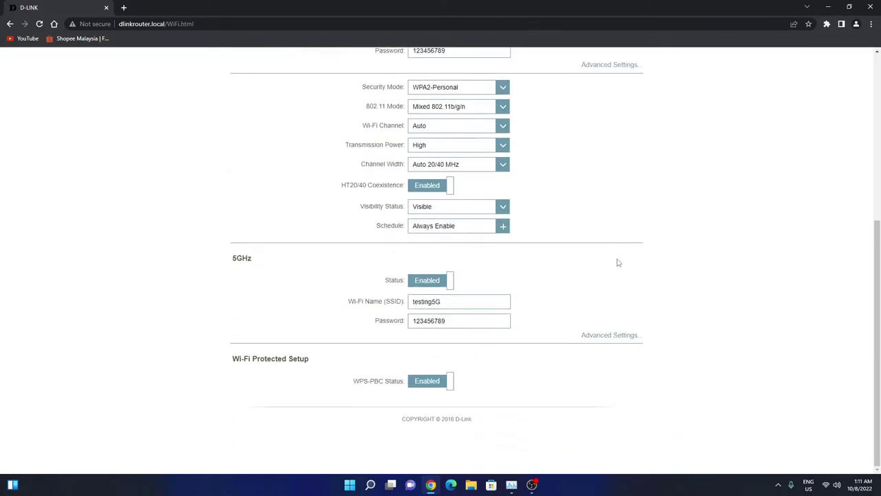
{"action": "left_click", "coordinate": [614, 336]}
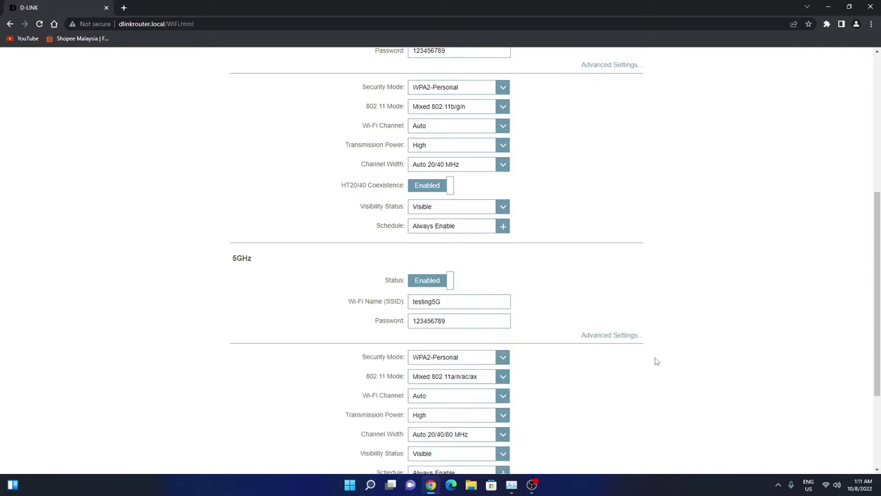
{"action": "scroll", "coordinate": [656, 361], "scroll_direction": "down", "scroll_amount": 3}
{"action": "scroll", "coordinate": [656, 364], "scroll_direction": "up", "scroll_amount": 6}
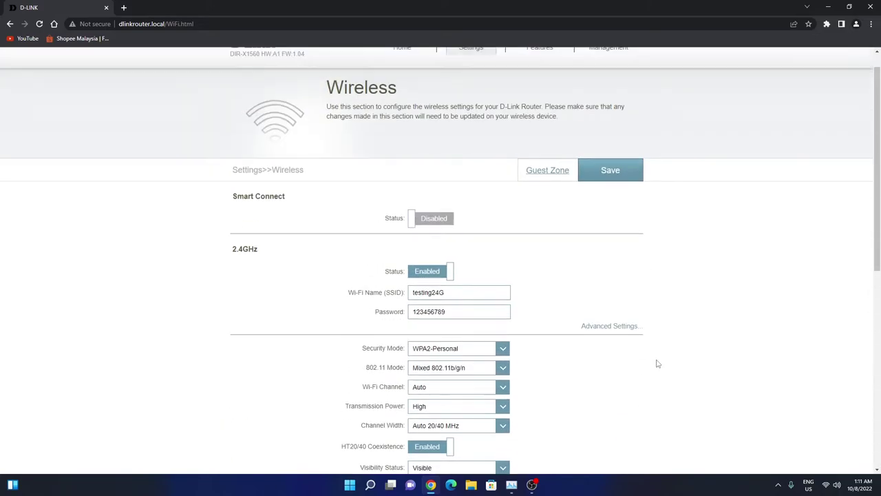
{"action": "left_click", "coordinate": [609, 196]}
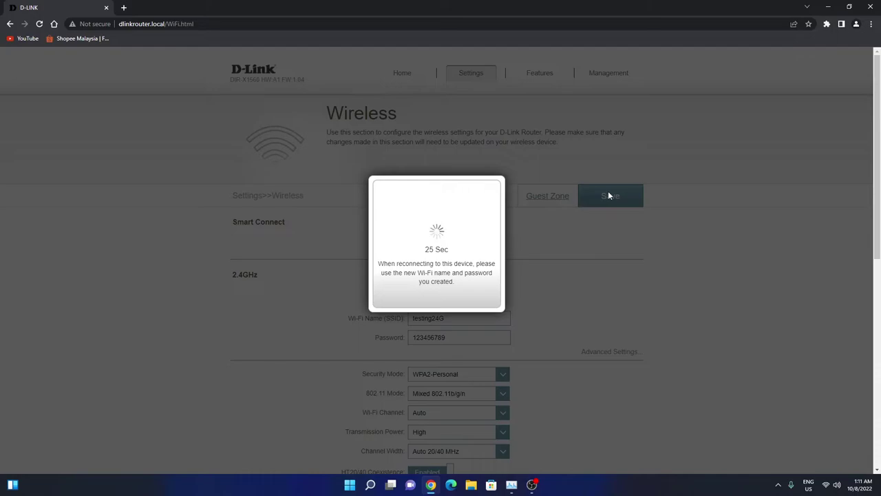
Watch the laptop's Wi-Fi network list while the router finishes saving the new SSIDs.
{"action": "left_click", "coordinate": [828, 485]}
{"action": "left_click", "coordinate": [757, 337]}
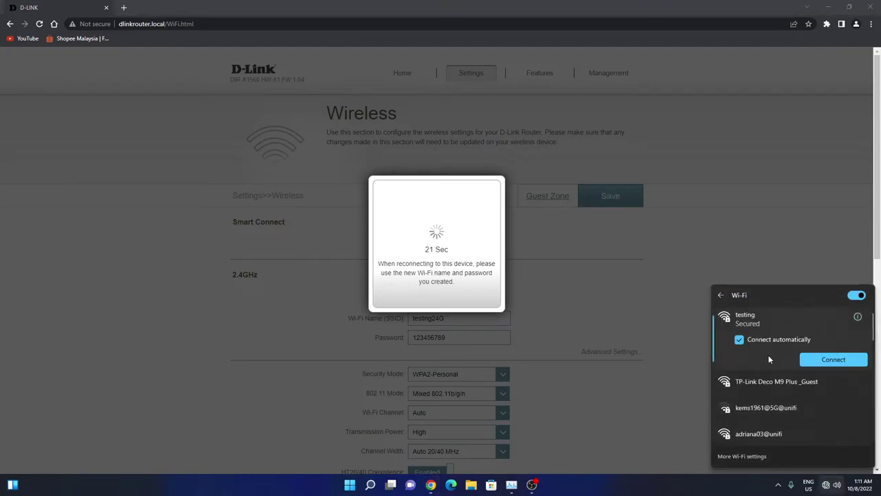
{"action": "scroll", "coordinate": [806, 392], "scroll_direction": "down", "scroll_amount": 3}
{"action": "scroll", "coordinate": [807, 413], "scroll_direction": "down", "scroll_amount": 3}
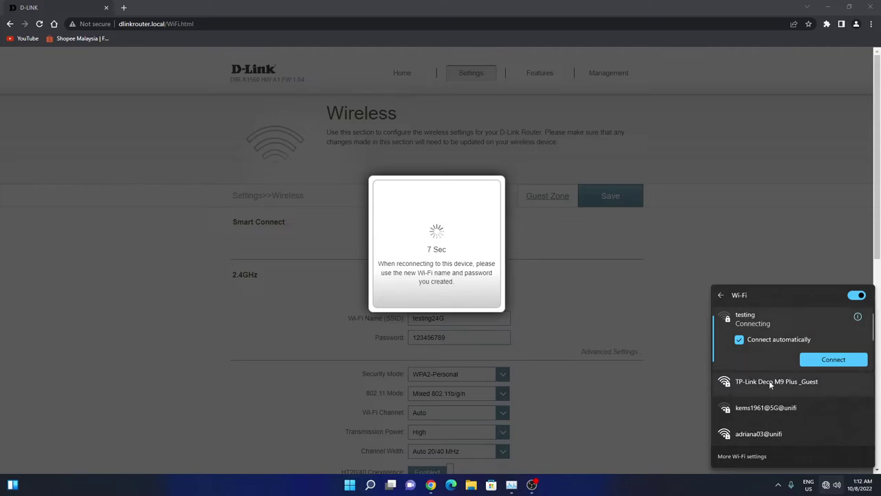
{"action": "scroll", "coordinate": [784, 391], "scroll_direction": "down", "scroll_amount": 2}
{"action": "scroll", "coordinate": [784, 391], "scroll_direction": "down", "scroll_amount": 5}
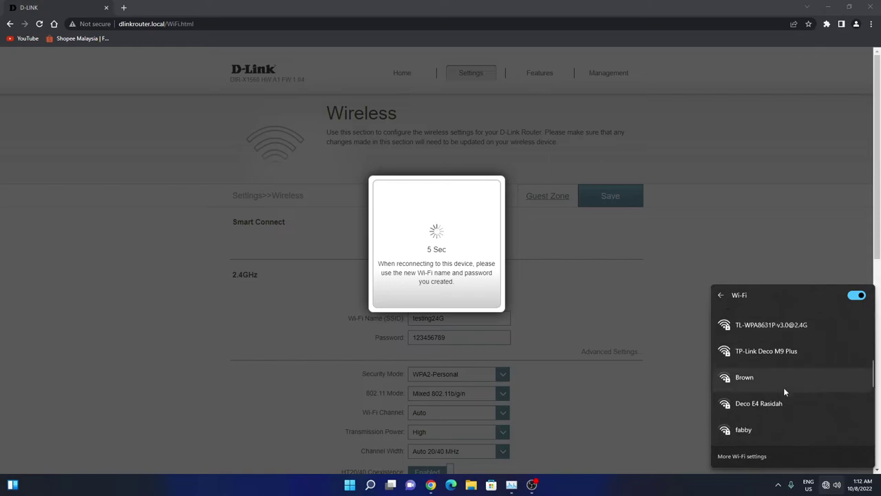
{"action": "scroll", "coordinate": [783, 391], "scroll_direction": "up", "scroll_amount": 5}
{"action": "scroll", "coordinate": [784, 387], "scroll_direction": "up", "scroll_amount": 3}
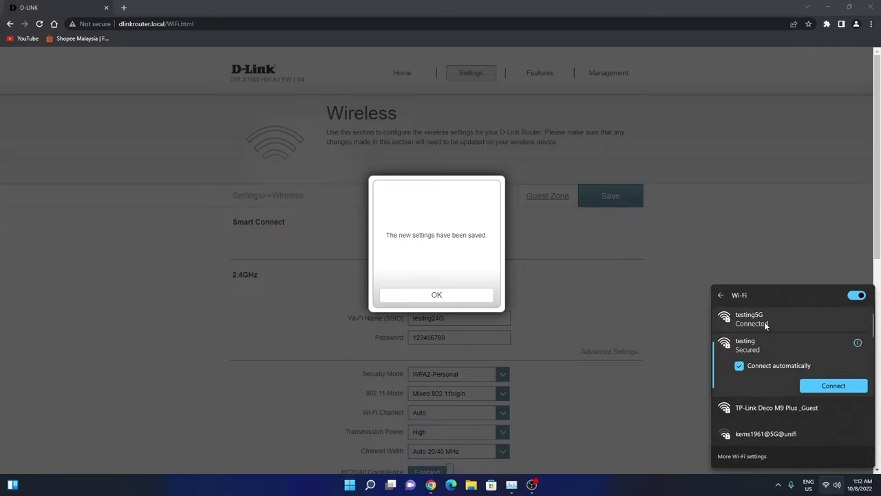
{"action": "scroll", "coordinate": [815, 381], "scroll_direction": "down", "scroll_amount": 3}
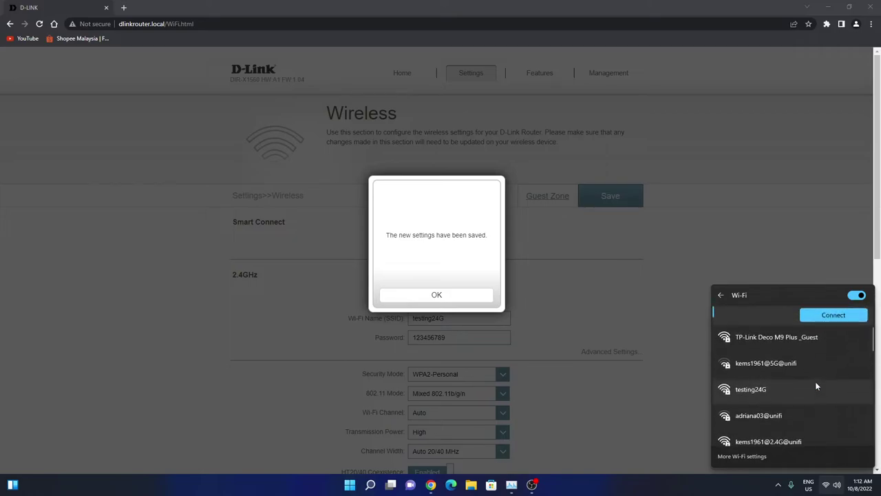
{"action": "scroll", "coordinate": [771, 351], "scroll_direction": "up", "scroll_amount": 1}
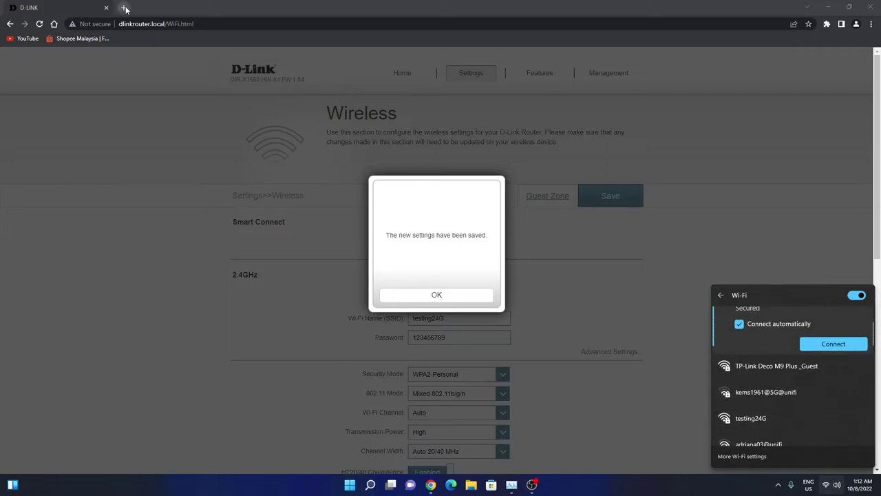
{"action": "left_click", "coordinate": [125, 7]}
Close the old router tab and log back in at dlinkrouter.local with the saved password.
{"action": "left_click", "coordinate": [106, 8]}
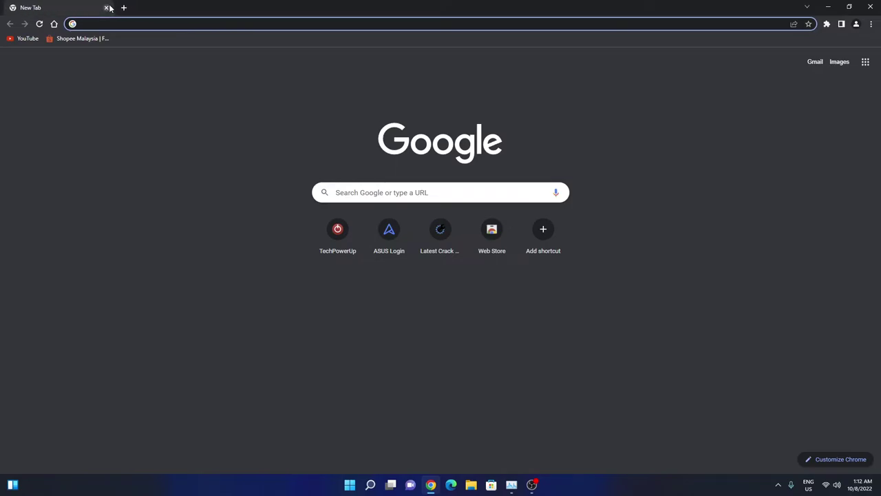
{"action": "type", "text": "dlinkrouter.local/"}
{"action": "key", "text": "Return"}
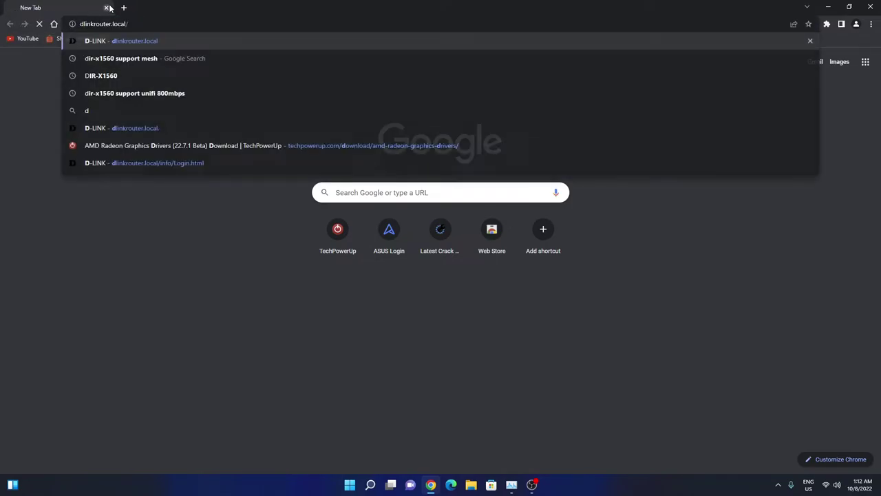
{"action": "left_click", "coordinate": [460, 158]}
{"action": "left_click", "coordinate": [436, 187]}
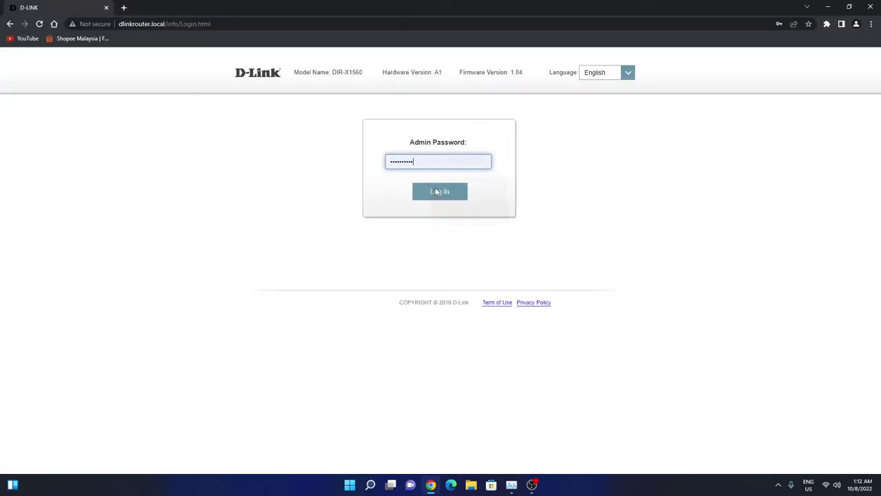
{"action": "left_click", "coordinate": [435, 188]}
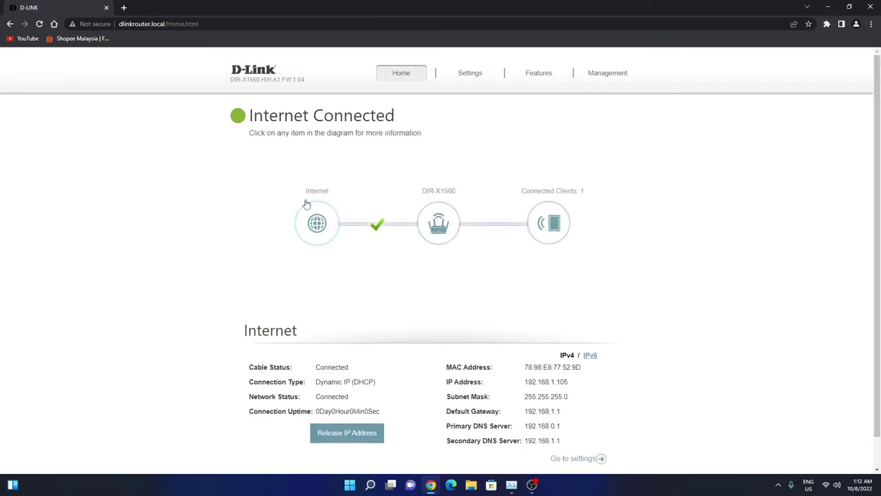
{"action": "mouse_move", "coordinate": [590, 79]}
{"action": "mouse_move", "coordinate": [540, 77]}
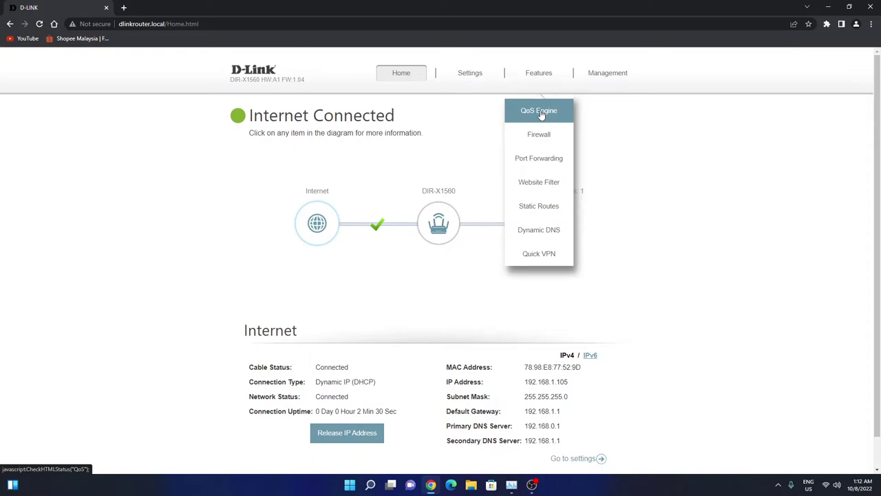
Run Check Speed on the Features > QoS Engine page.
{"action": "left_click", "coordinate": [542, 112]}
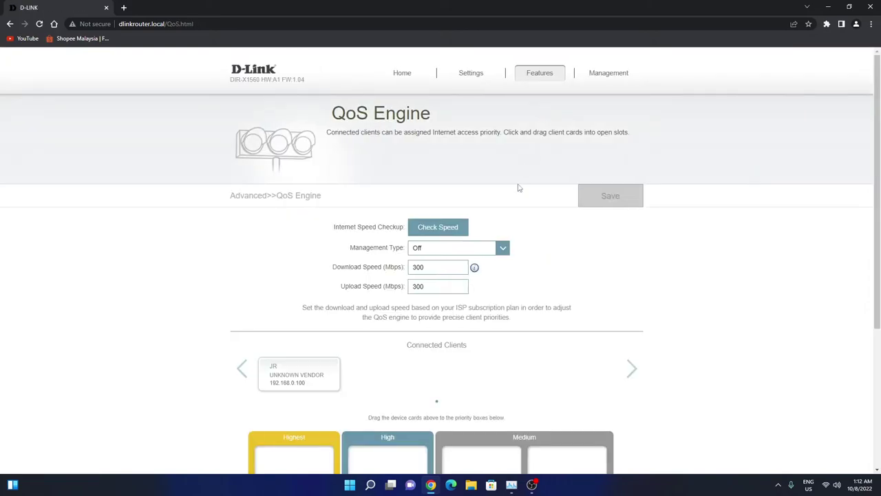
{"action": "left_click", "coordinate": [430, 236]}
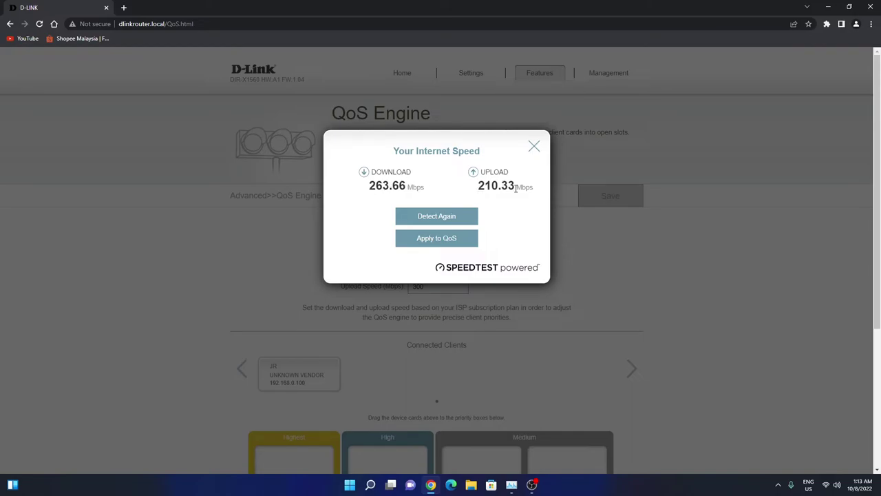
Run Detect Again twice, ending at 244.97 Mbps download and 198.9 Mbps upload.
{"action": "left_click", "coordinate": [457, 221]}
{"action": "left_click", "coordinate": [441, 213]}
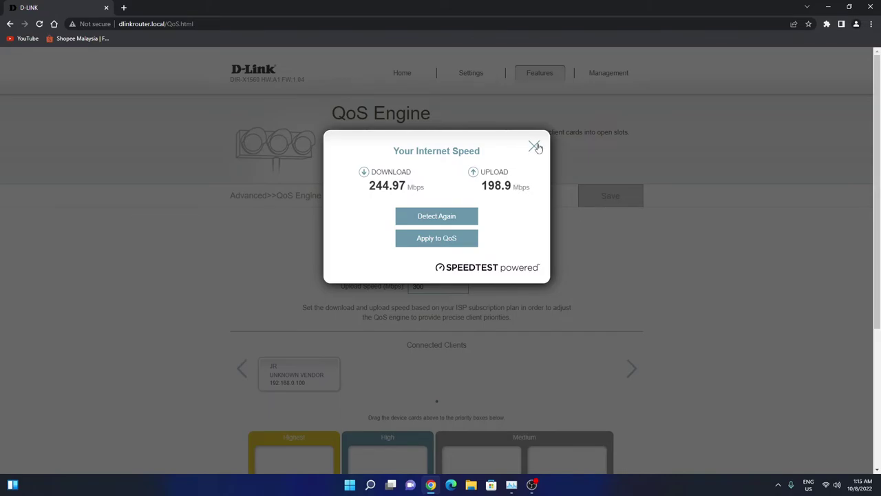
Close the speed results and load speedtest.net in place of the router tab.
{"action": "left_click", "coordinate": [537, 147]}
{"action": "scroll", "coordinate": [576, 222], "scroll_direction": "down", "scroll_amount": 3}
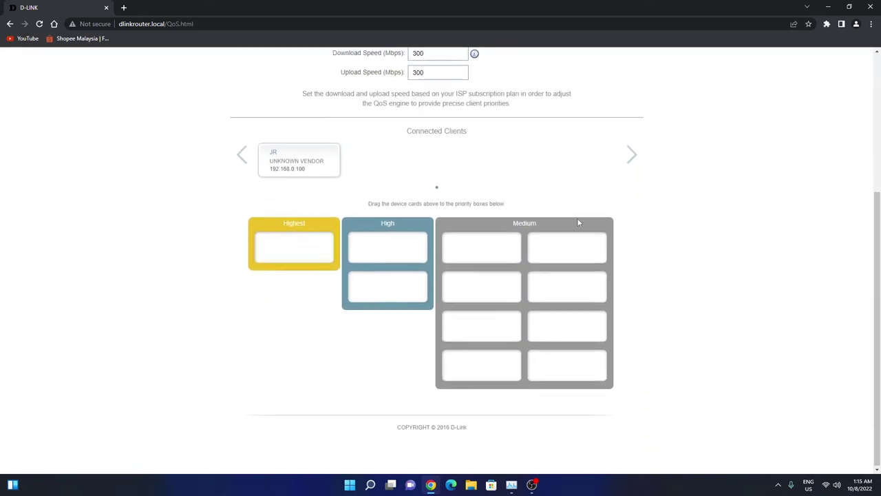
{"action": "scroll", "coordinate": [578, 223], "scroll_direction": "up", "scroll_amount": 3}
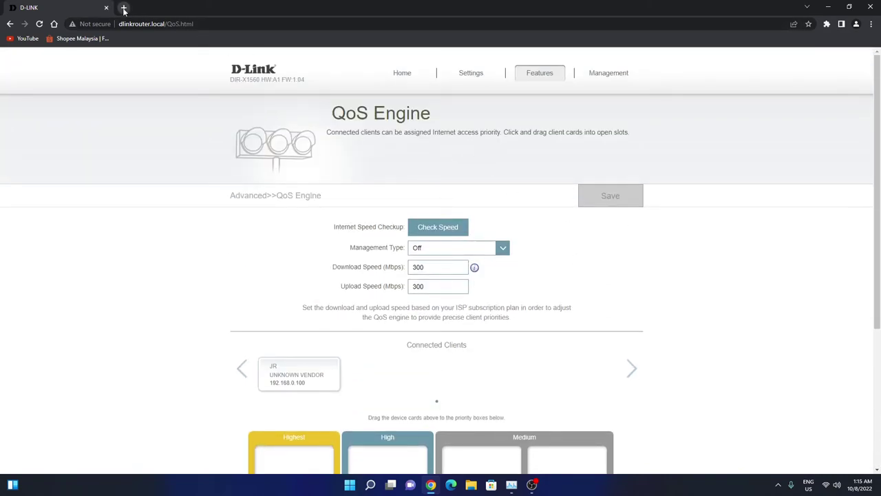
{"action": "left_click", "coordinate": [122, 7]}
{"action": "left_click", "coordinate": [106, 8]}
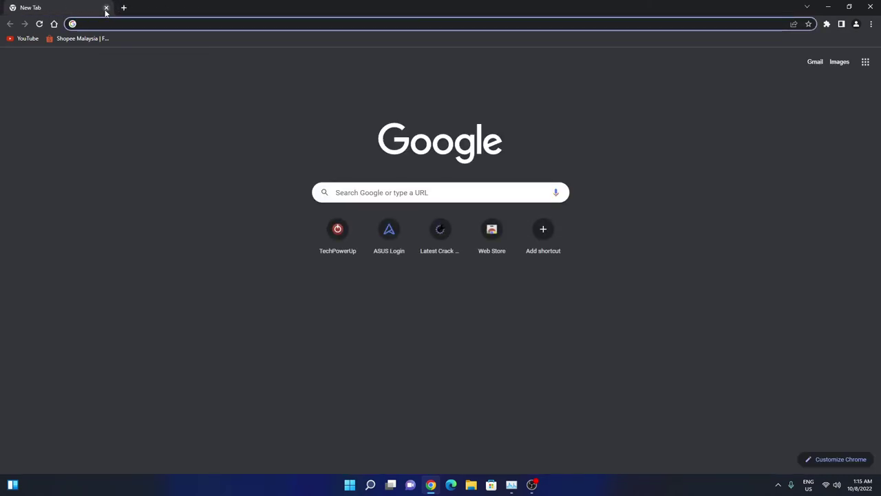
{"action": "type", "text": "spe"}
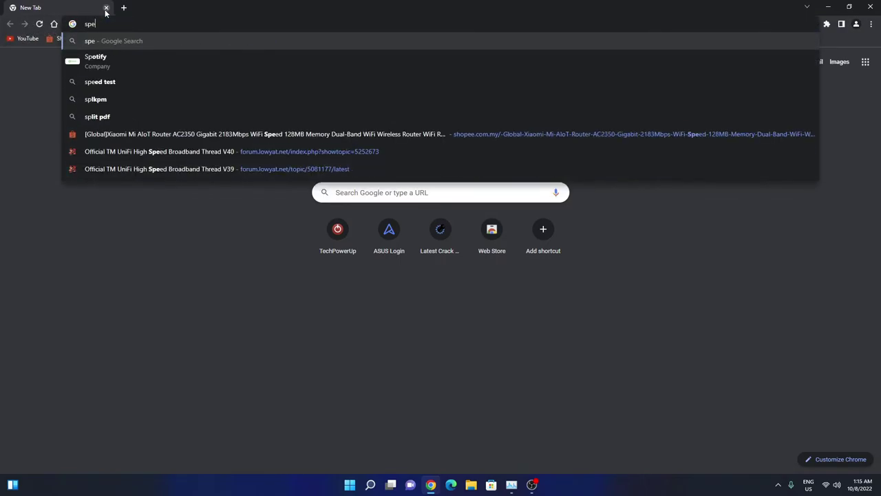
{"action": "type", "text": "edtest"}
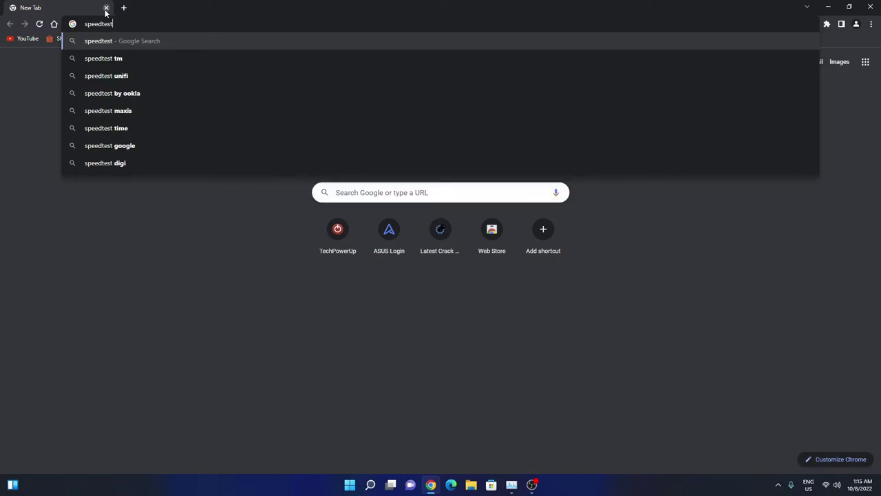
{"action": "type", "text": ".net"}
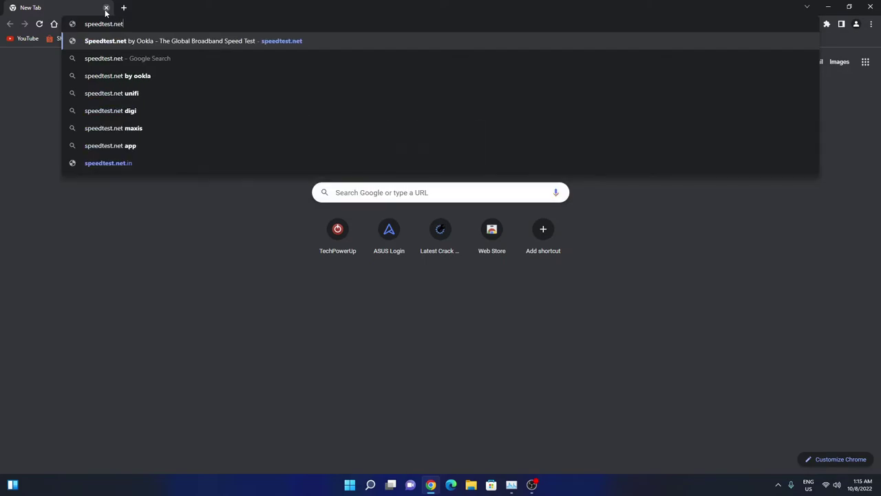
{"action": "key", "text": "Return"}
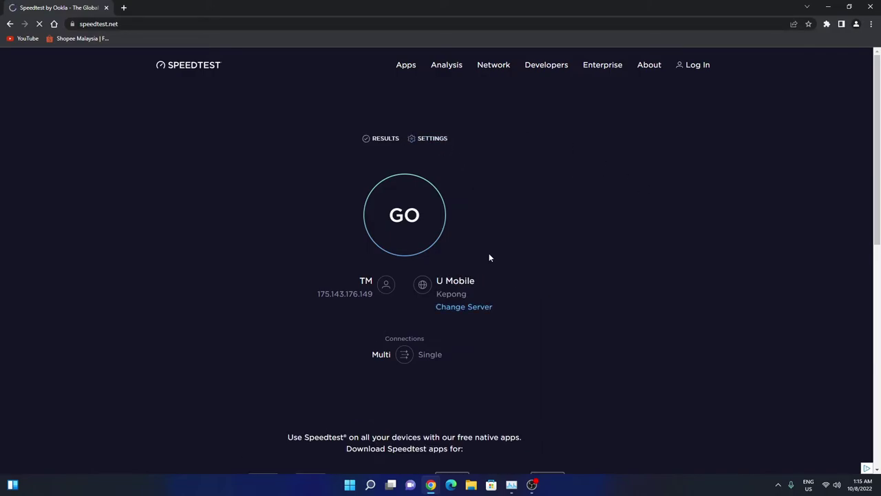
Run a Speedtest against the Telekom Malaysia Berhad Kuala Lumpur server: 98.87 Mbps down, 140.69 Mbps up.
{"action": "left_click", "coordinate": [468, 310]}
{"action": "left_click", "coordinate": [327, 250]}
{"action": "left_click", "coordinate": [392, 236]}
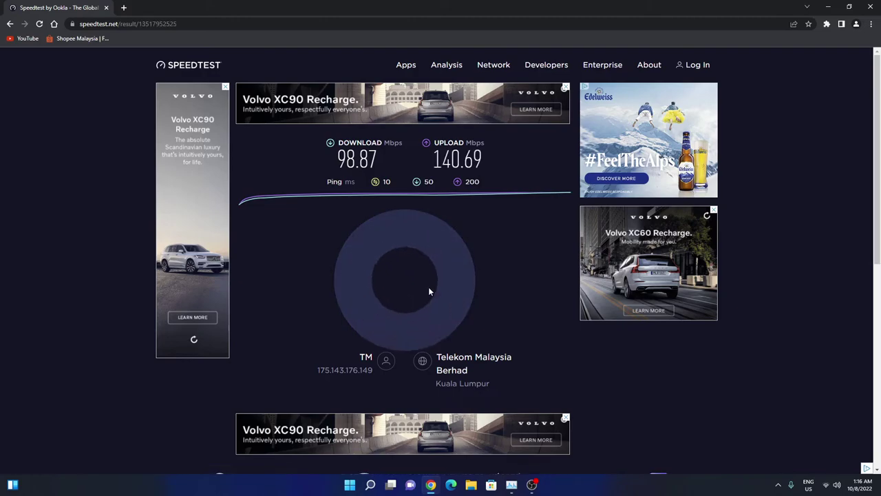
Rerun the Telekom Malaysia test (90.95 Mbps down, 126.67 Mbps up) and start a third run.
{"action": "left_click", "coordinate": [273, 243]}
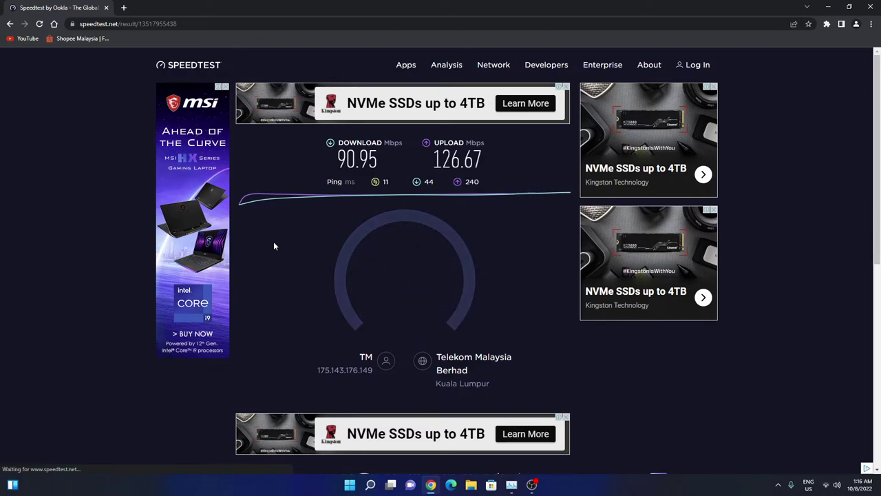
{"action": "left_click", "coordinate": [274, 242]}
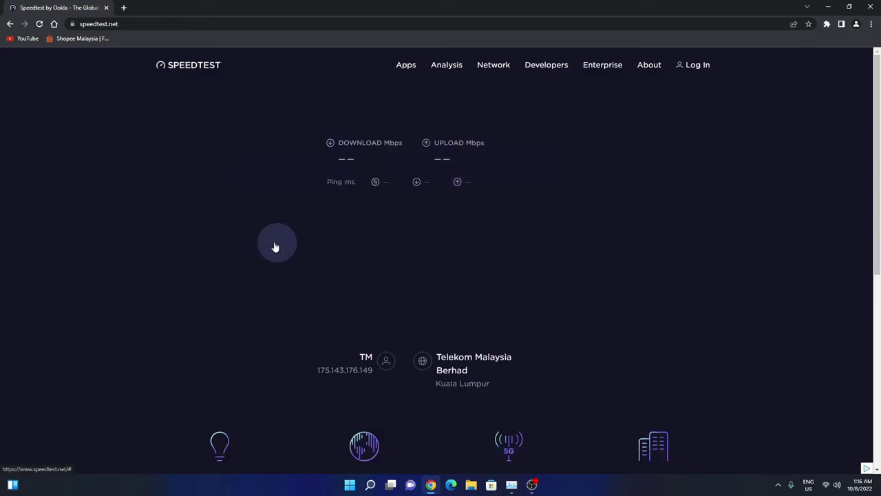